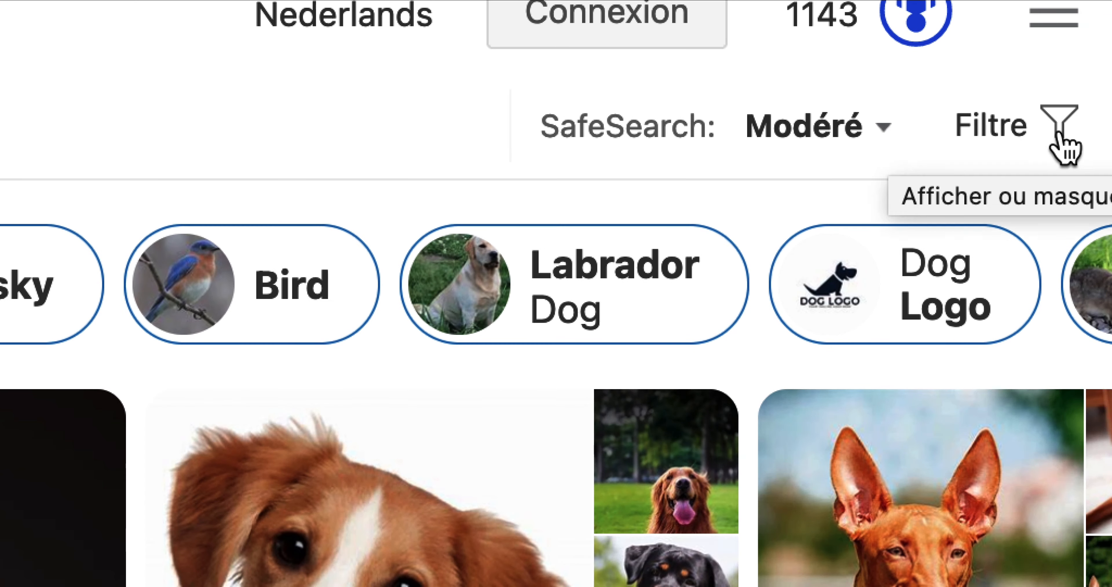
Filter the dog image results by licence to show only public domain (Domaine public) pictures.
left_click(1091, 135)
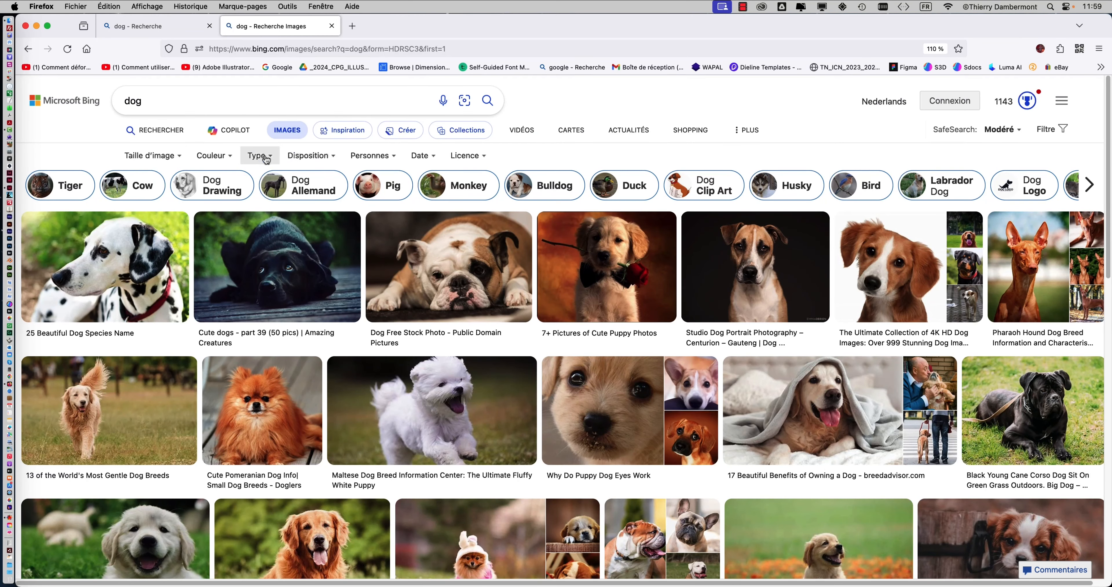
left_click(458, 159)
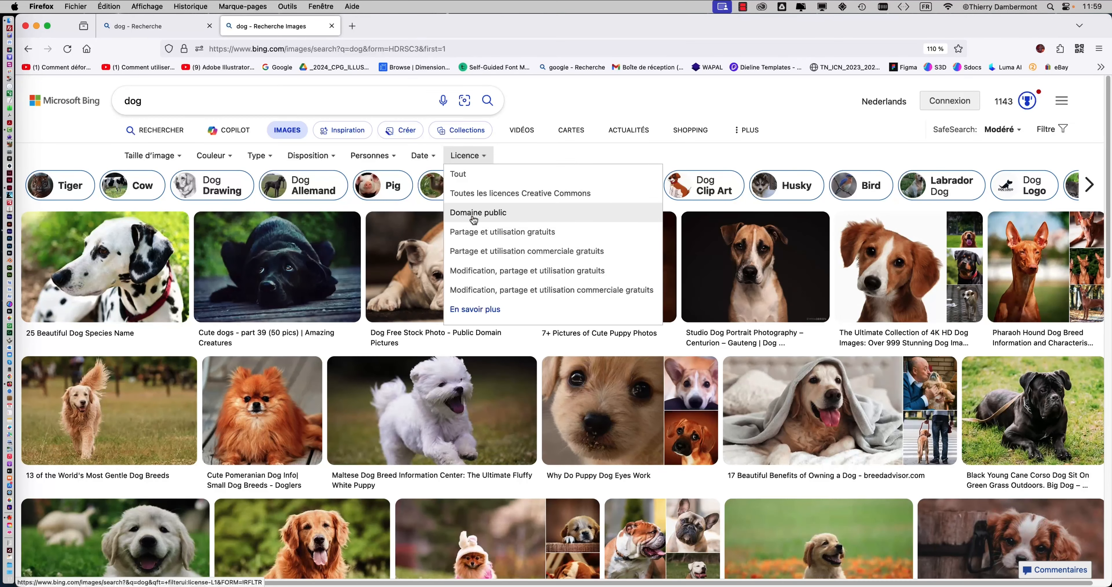
left_click(473, 213)
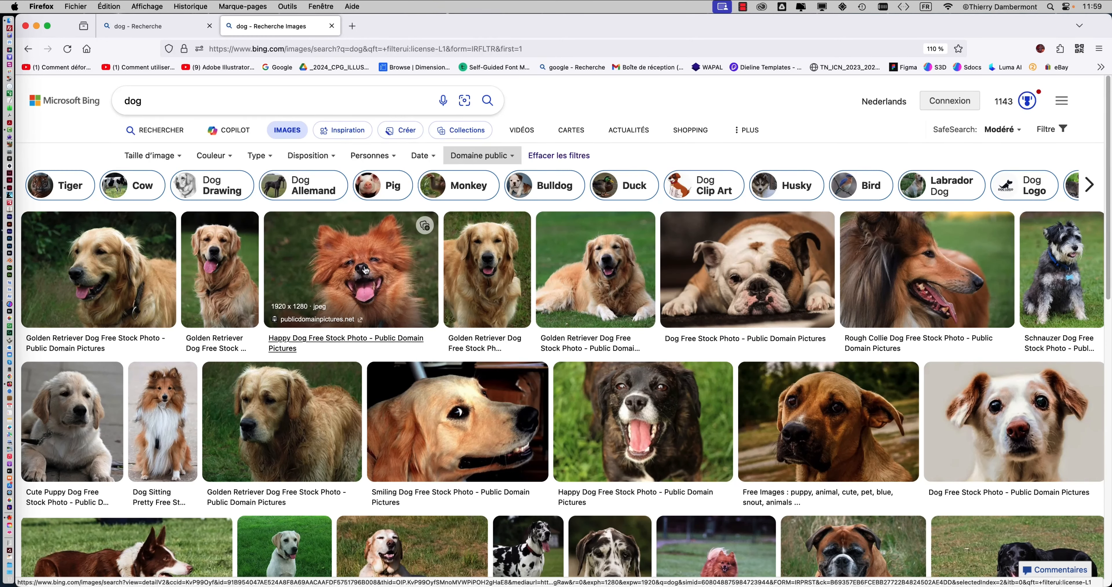
Display the full-size photo of the golden retriever lying on grass and save it as a JPEG in the InDesign folder.
left_click(607, 249)
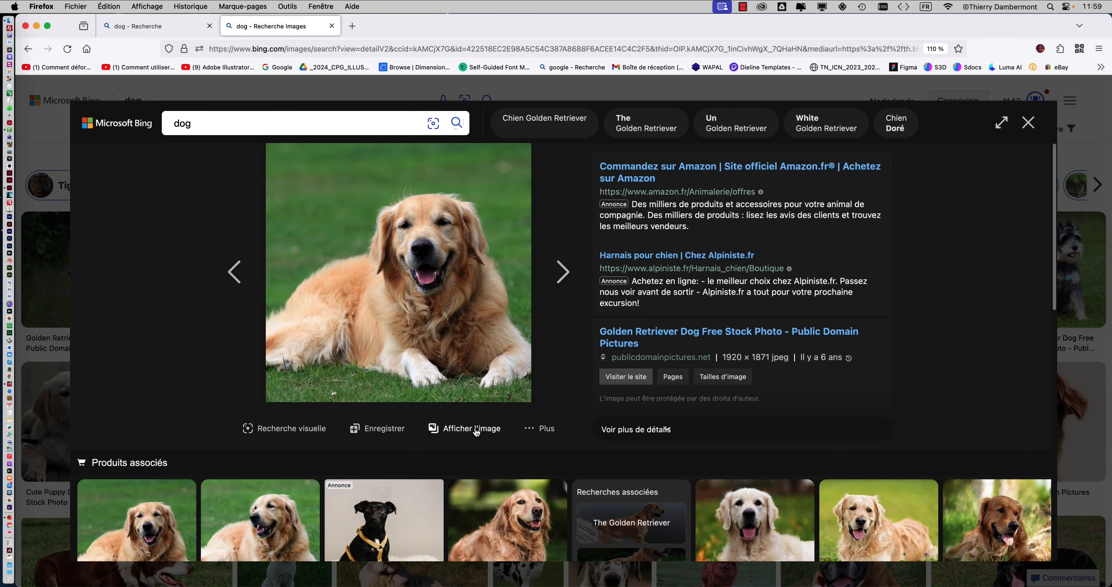
left_click(477, 432)
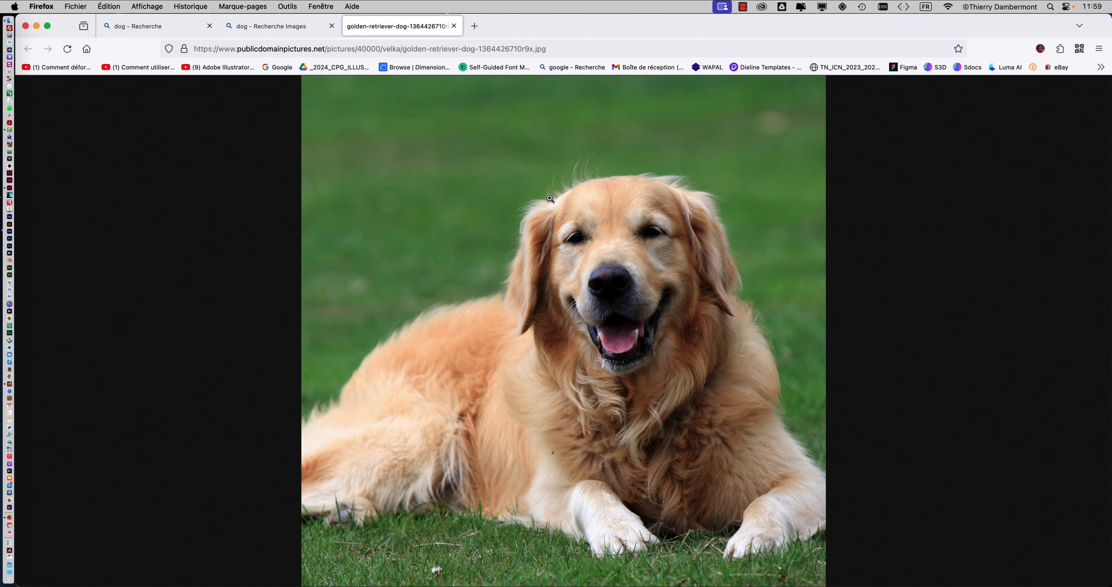
left_click(576, 225)
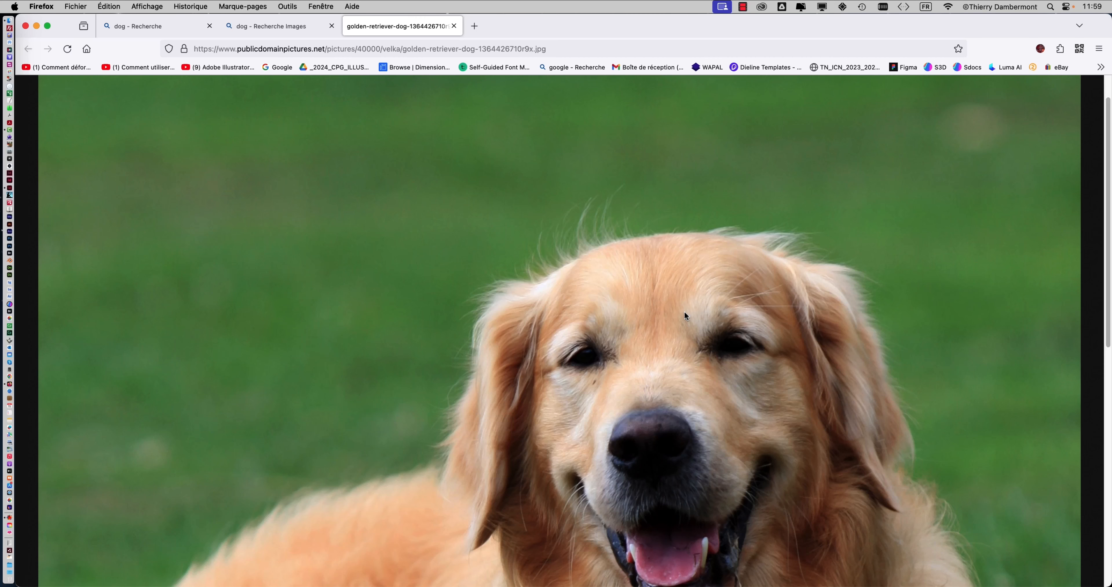
scroll(640, 378, "down", 5)
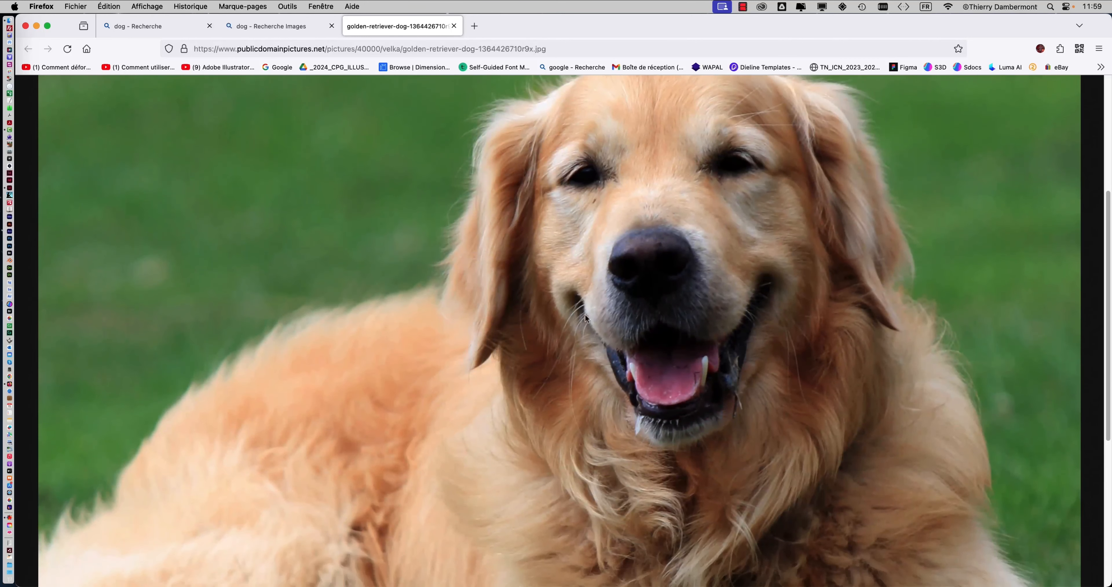
left_click(561, 261)
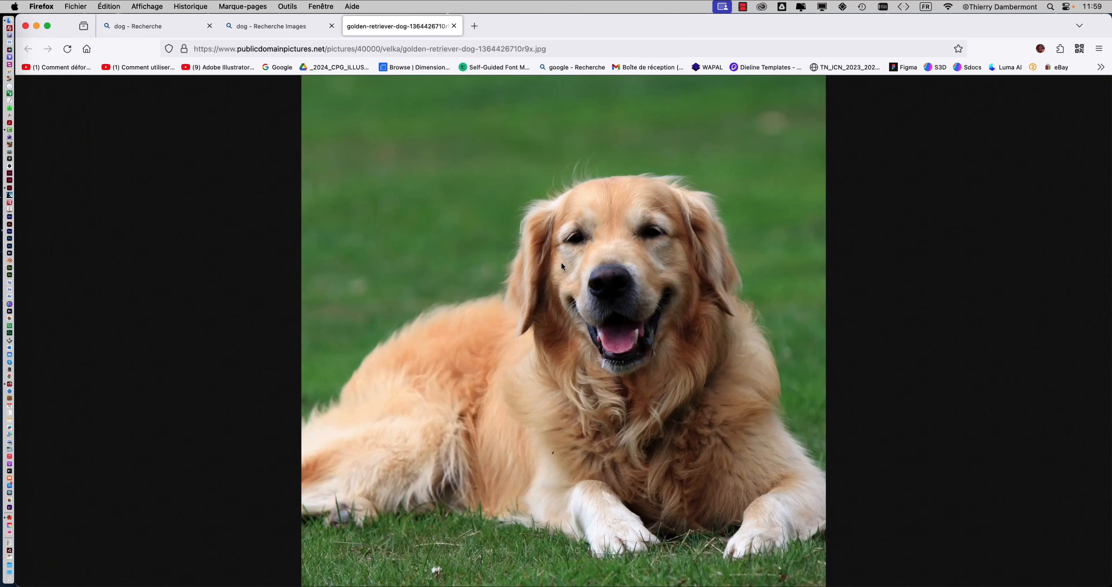
right_click(562, 261)
left_click(585, 266)
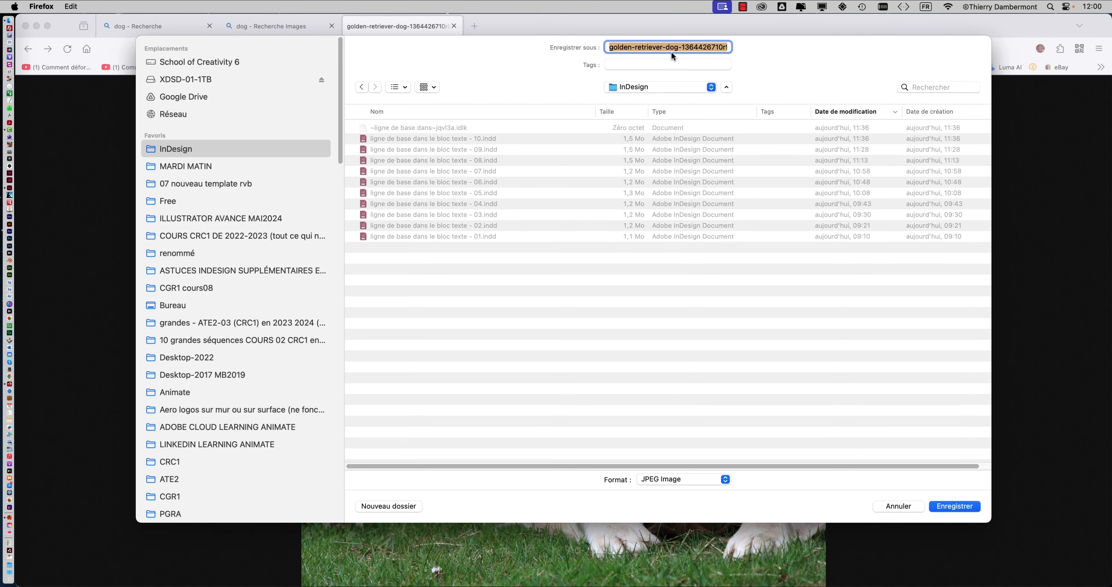
left_click(950, 507)
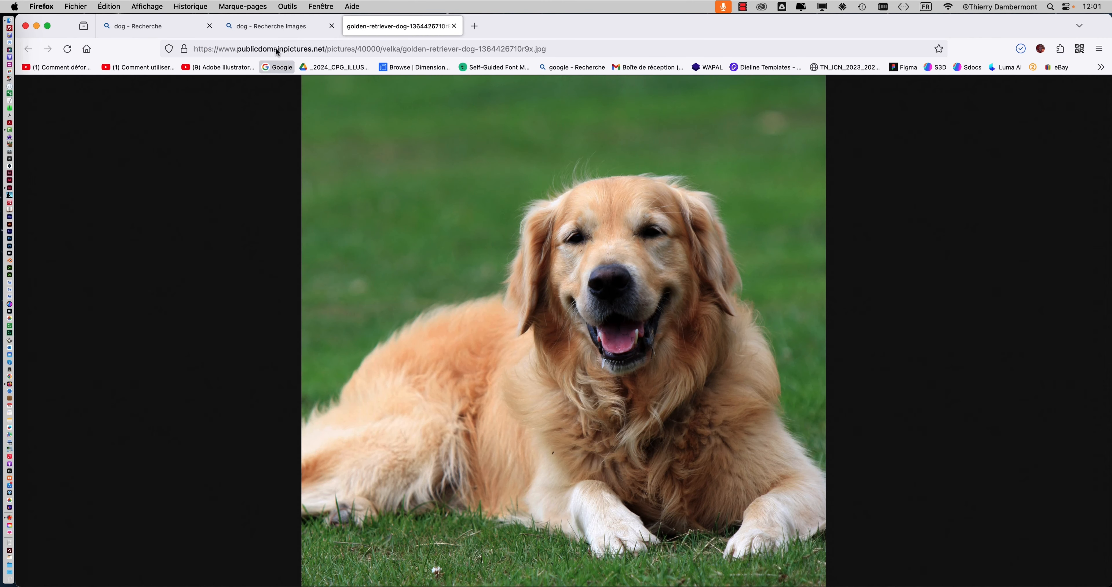
Return to the image results, display the "Dog Sitting Pretty" photo full size and save it as dog-sitting-pretty.jpg in the InDesign folder.
left_click(266, 28)
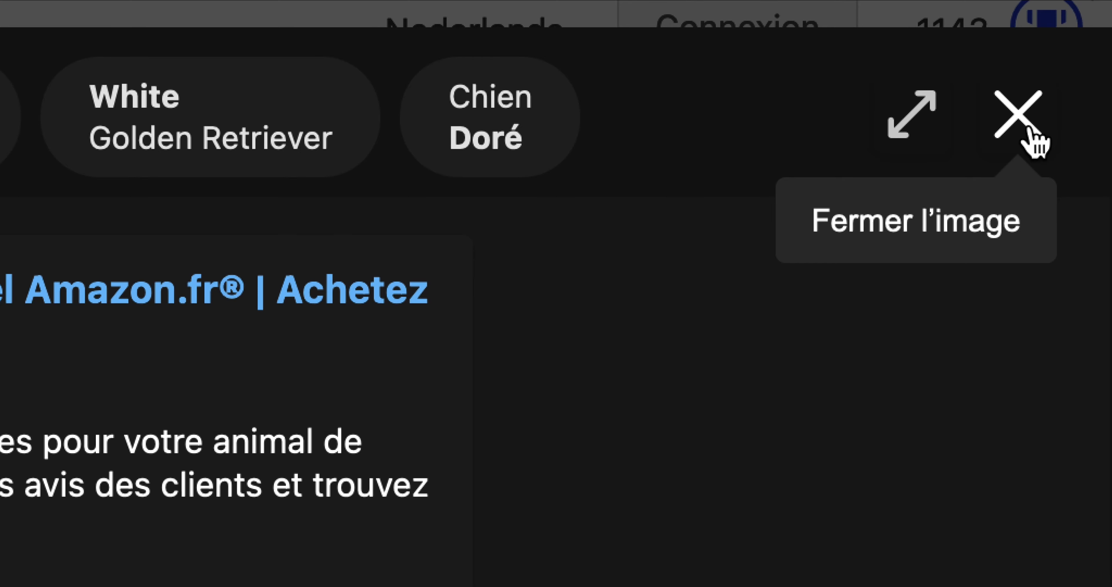
left_click(1036, 142)
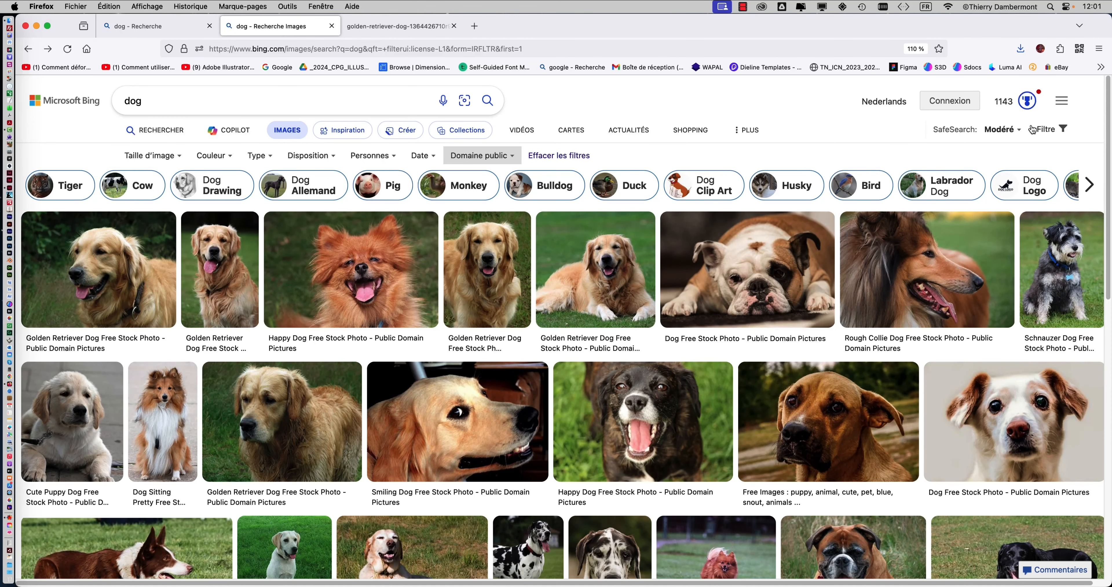
scroll(822, 275, "down", 4)
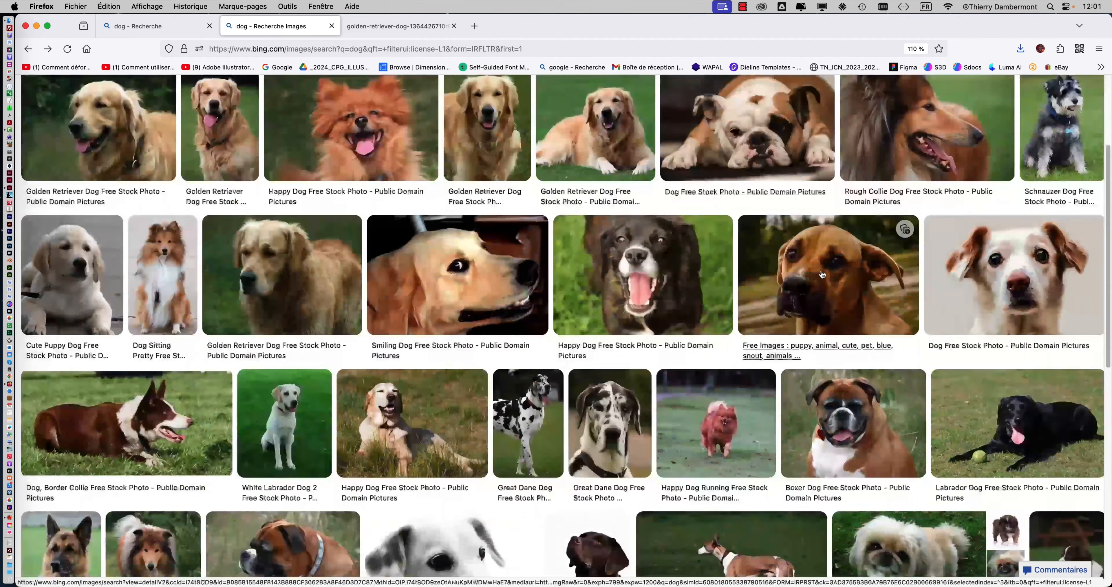
left_click(172, 275)
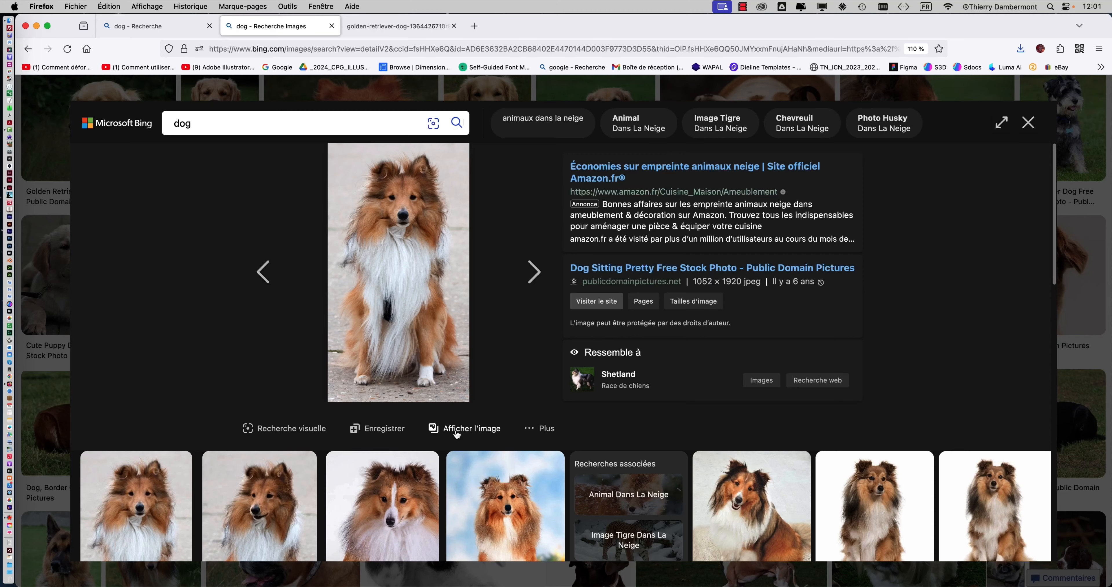
left_click(457, 431)
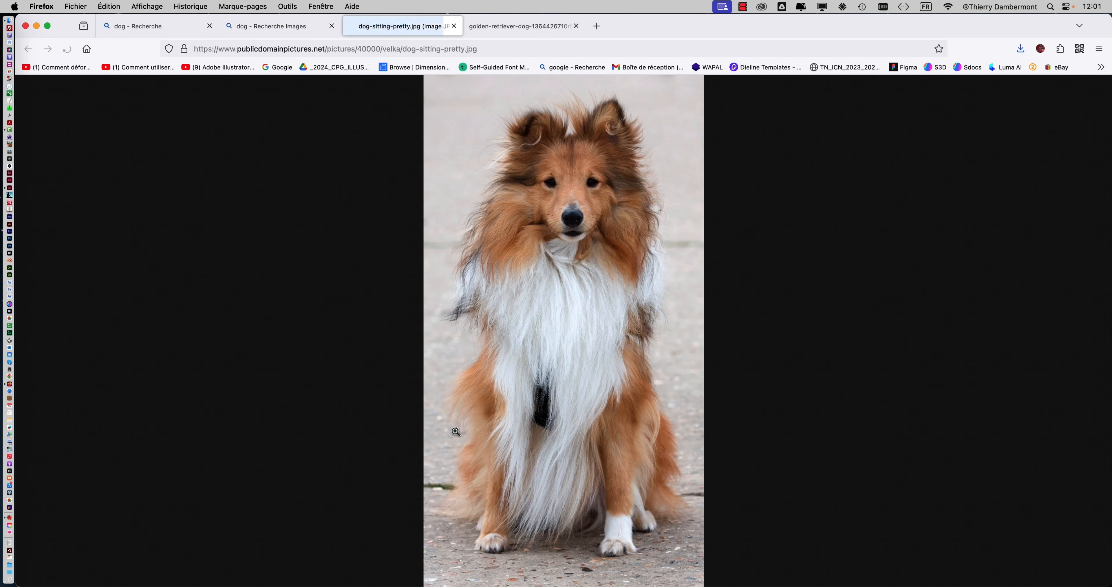
right_click(563, 272)
left_click(580, 278)
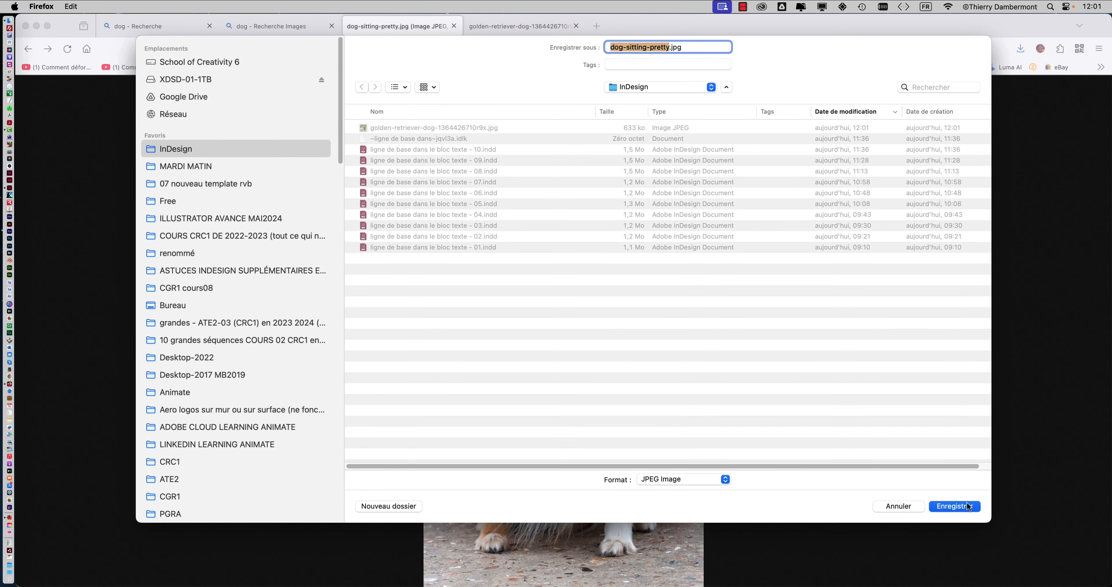
left_click(969, 506)
Go back to the results, find the rough collie sitting on grass with a tennis ball and display its full-size image.
left_click(272, 31)
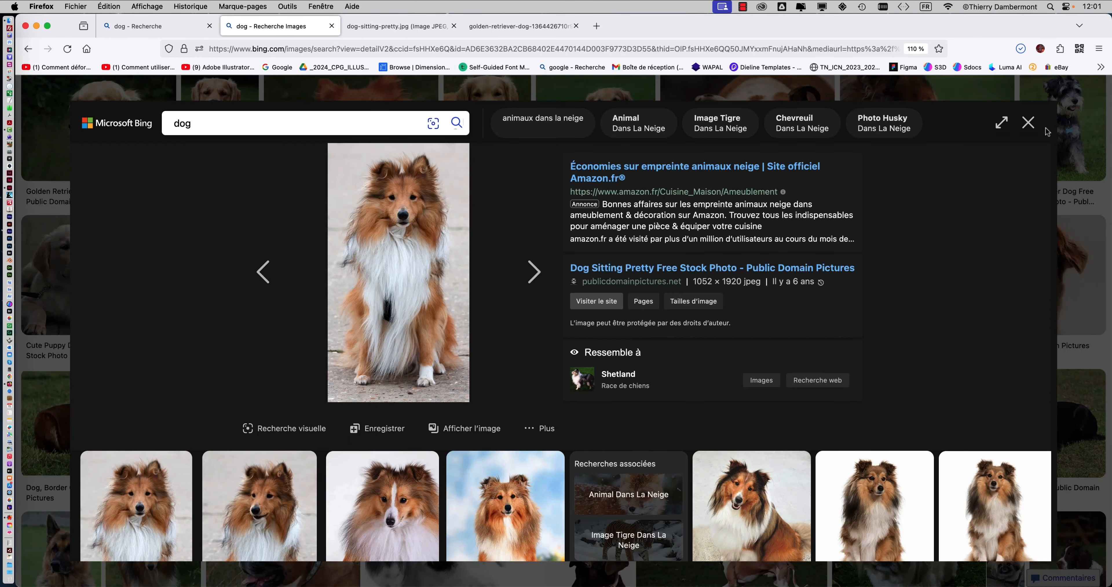
left_click(1028, 123)
scroll(581, 276, "down", 1)
scroll(580, 276, "down", 4)
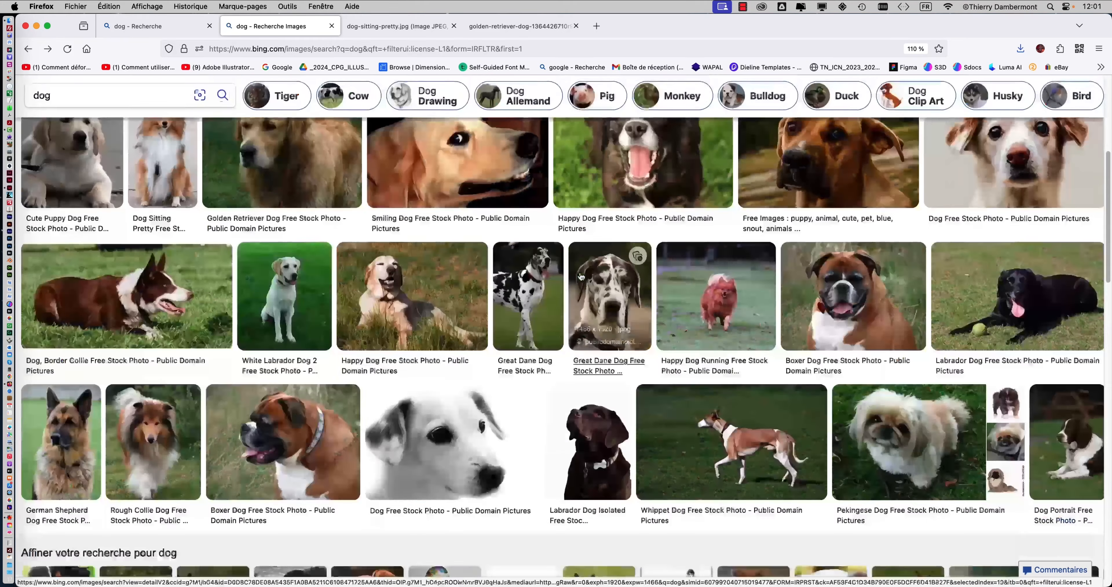
scroll(580, 276, "down", 3)
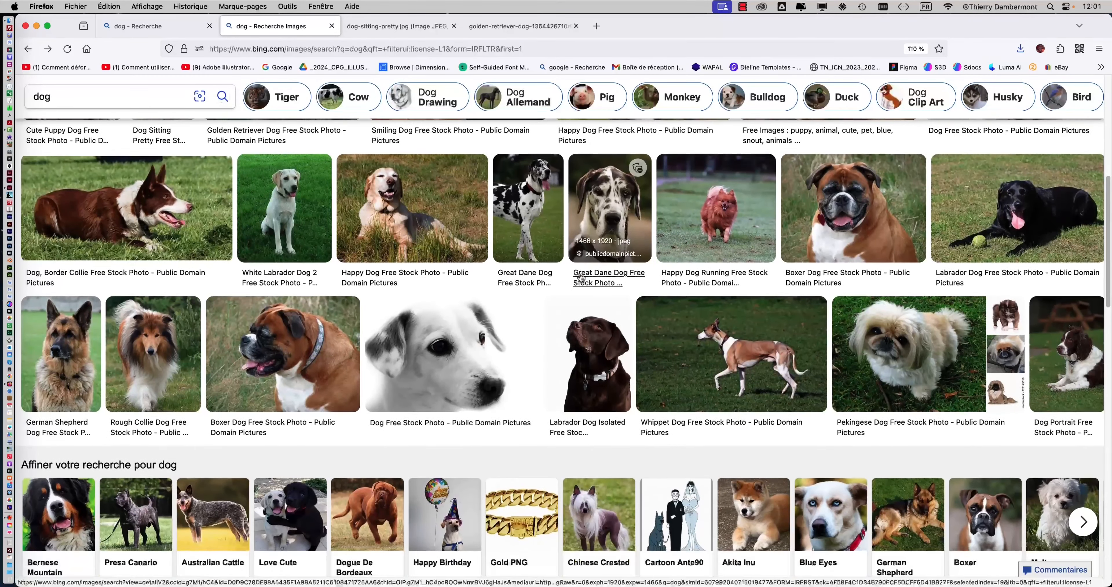
scroll(581, 277, "down", 2)
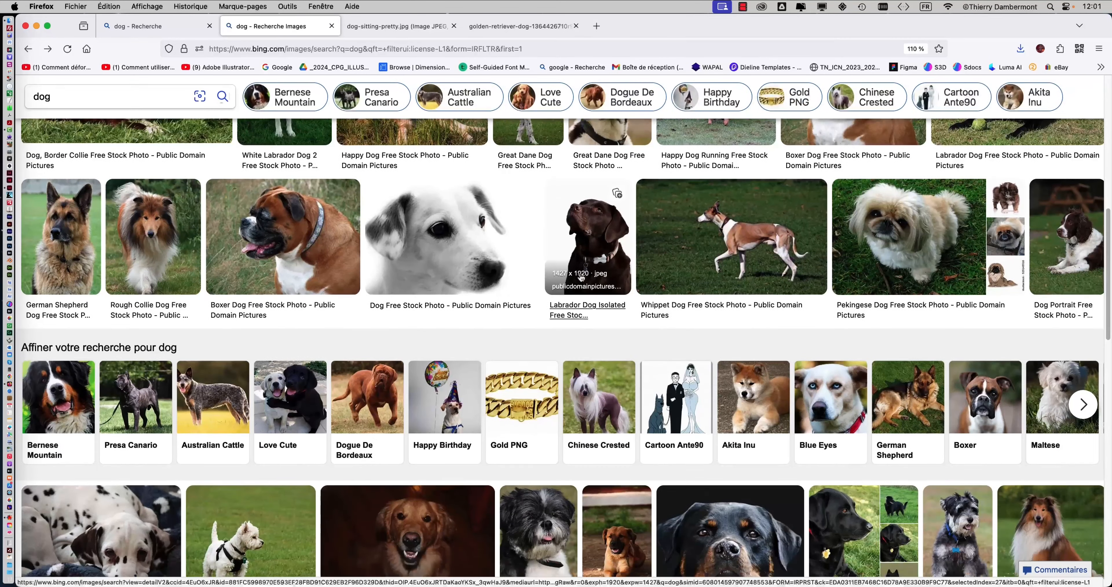
scroll(581, 277, "down", 4)
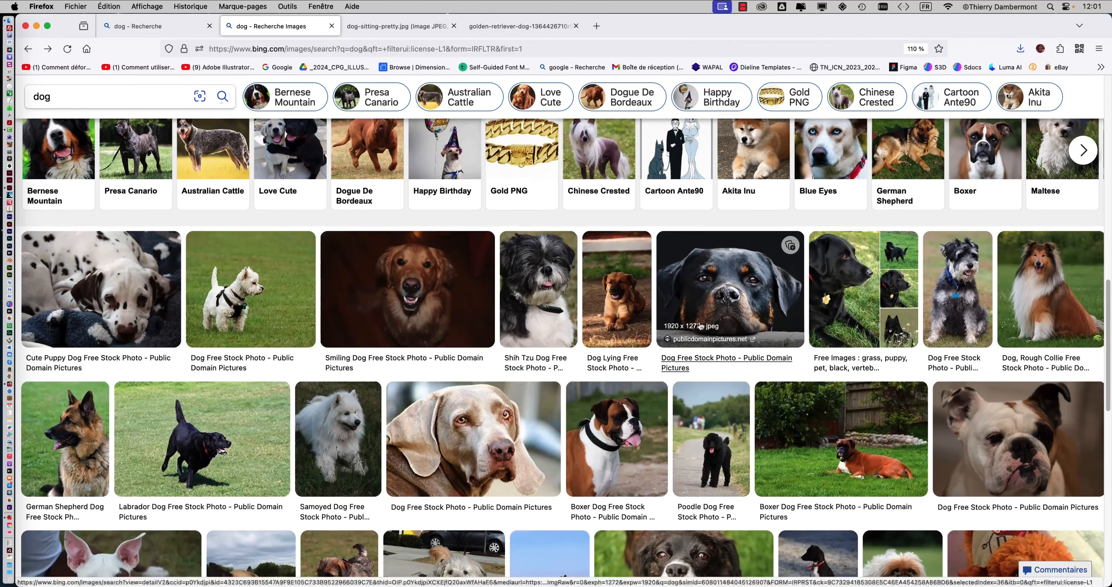
scroll(712, 371, "down", 1)
left_click(1050, 280)
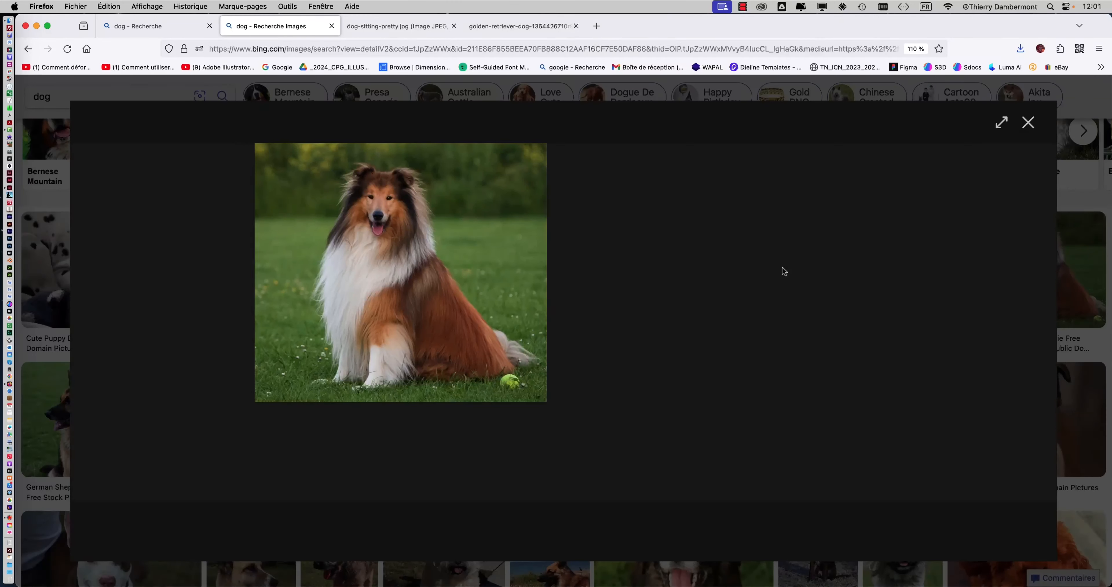
left_click(464, 428)
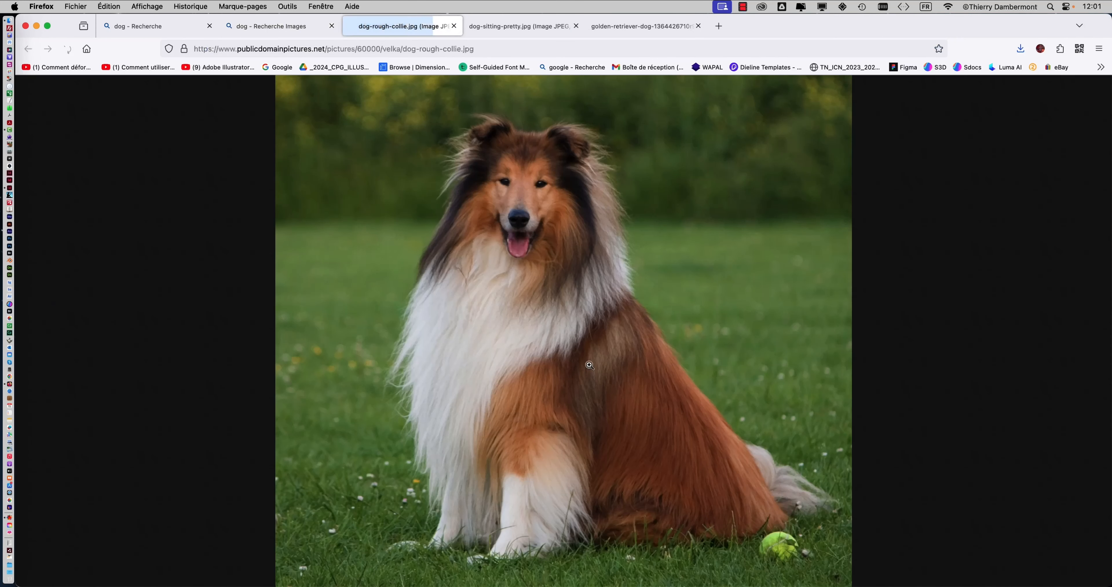
Save the rough collie photo as dog-rough-collie.jpg in the InDesign folder.
right_click(521, 246)
left_click(539, 254)
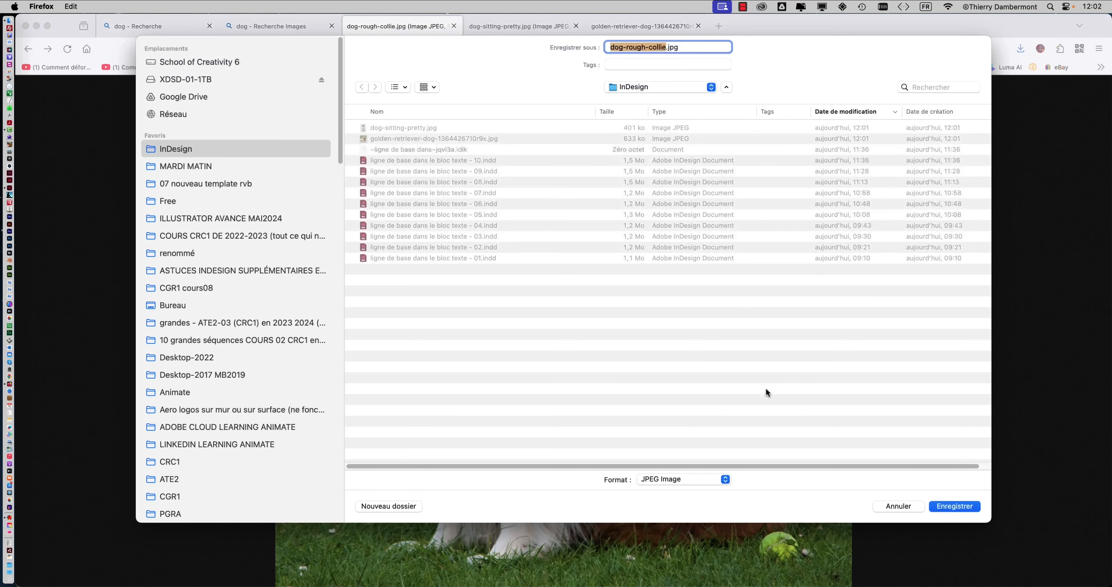
left_click(949, 507)
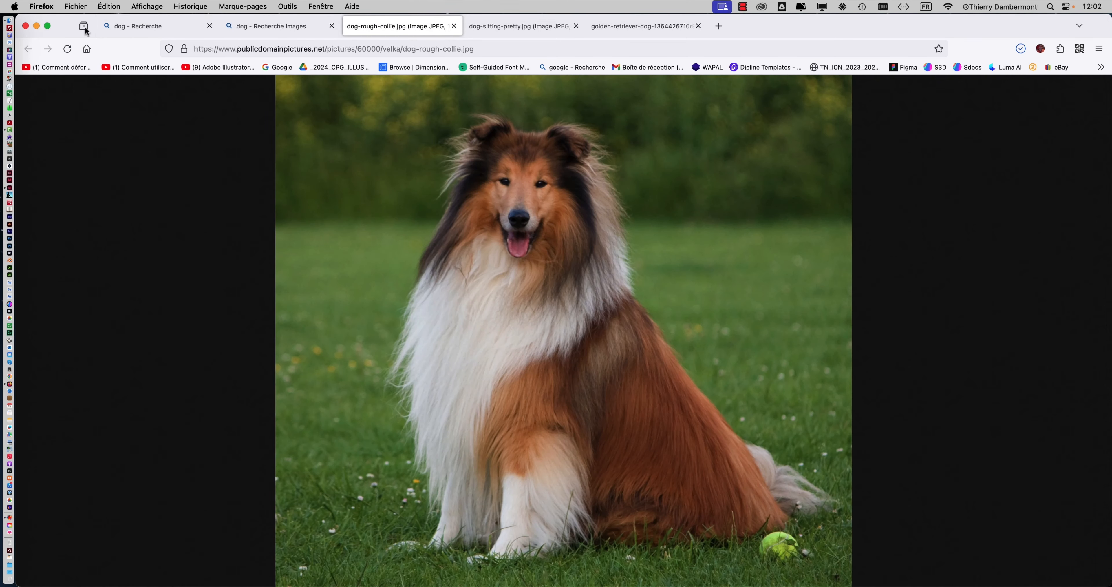
Minimize both browser windows to switch to InDesign, and move the Paragraph, Character and Tools panels to clear the area beside page 2.
left_click(37, 27)
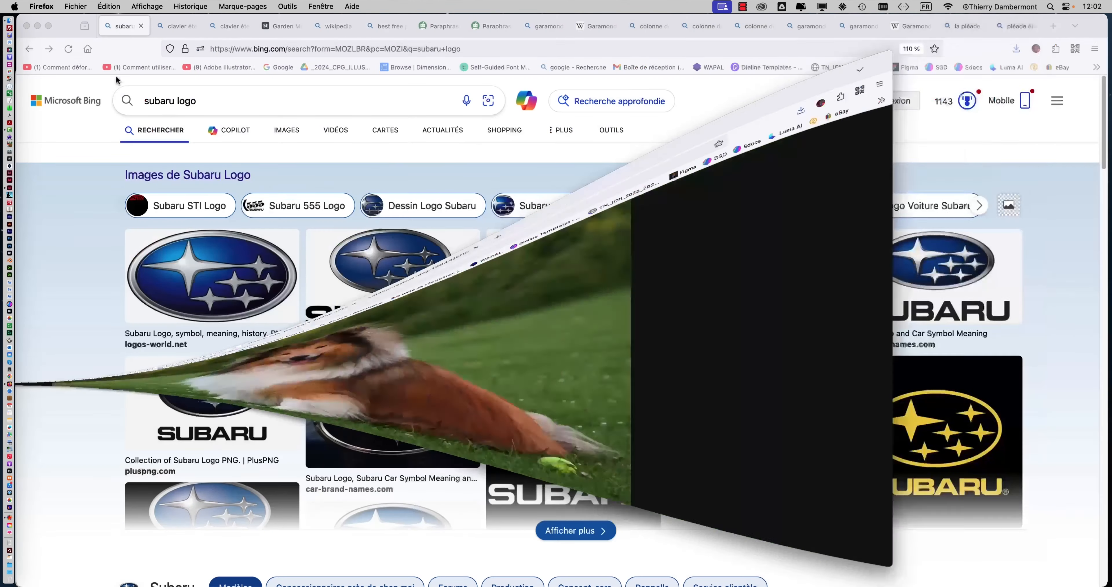
left_click(37, 26)
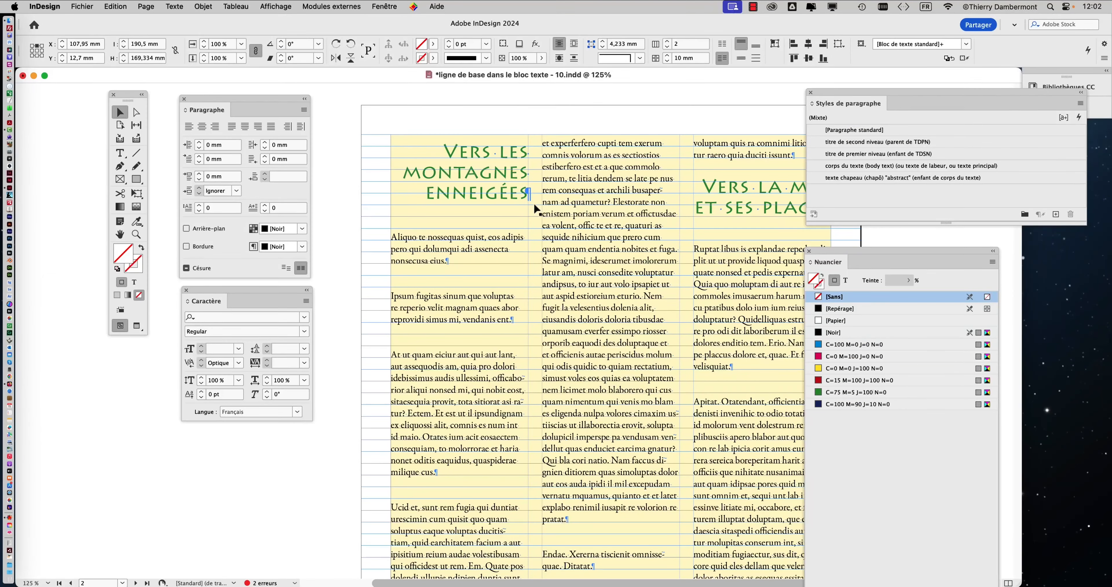
key("super+minus")
key("super+minus")
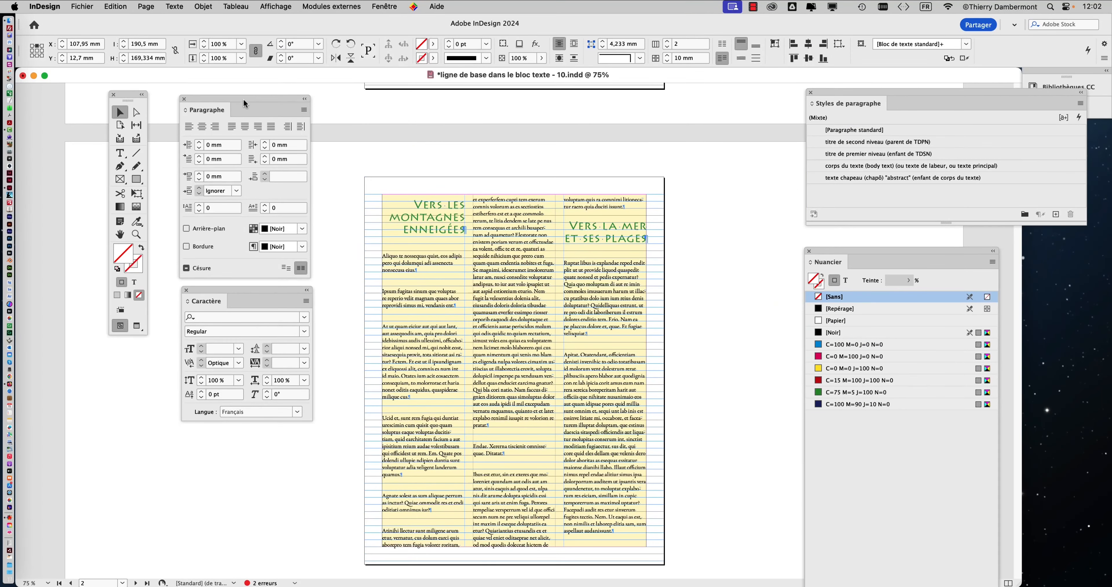
left_click_drag(240, 102, 712, 86)
left_click_drag(260, 295, 690, 307)
left_click_drag(129, 98, 60, 99)
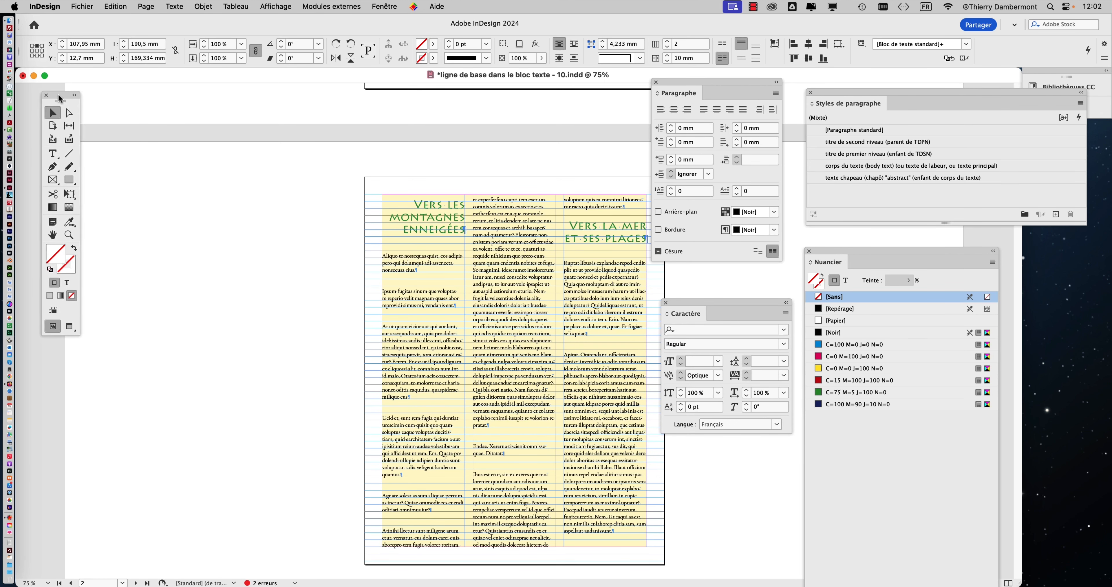
key("super+minus")
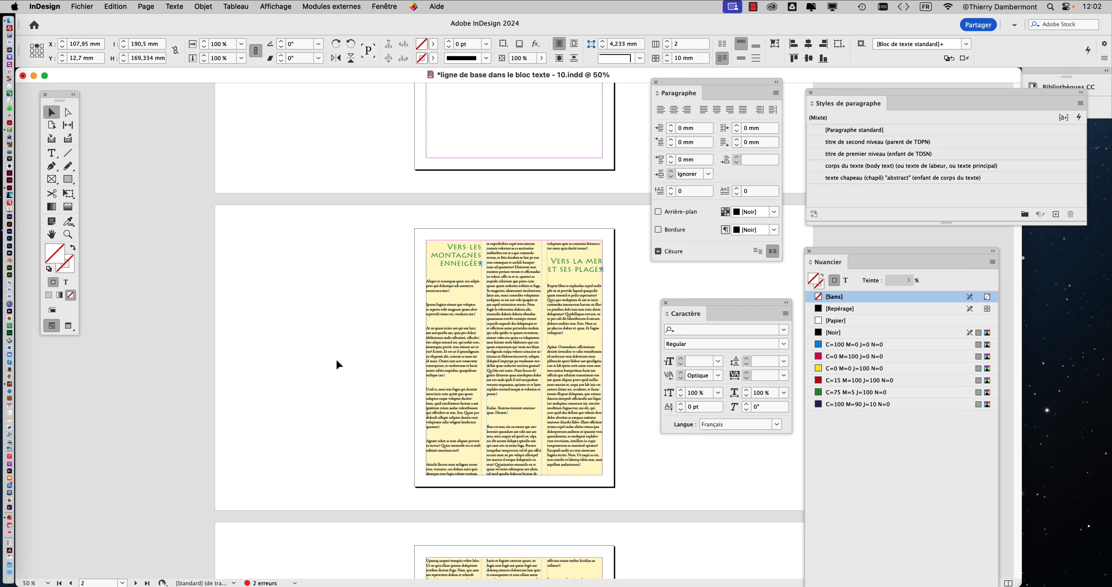
left_click(96, 5)
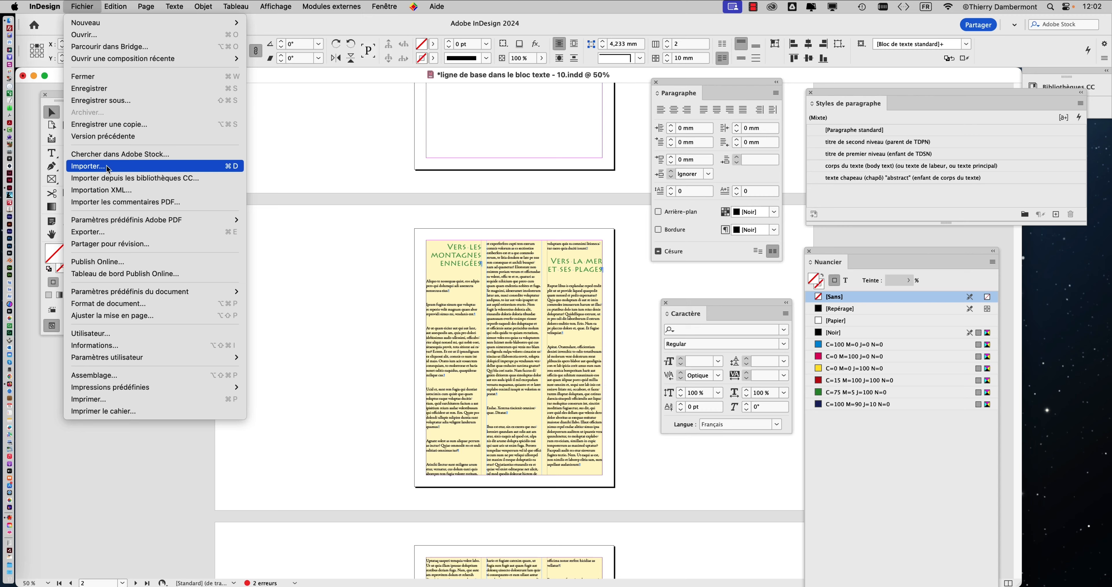
left_click(108, 168)
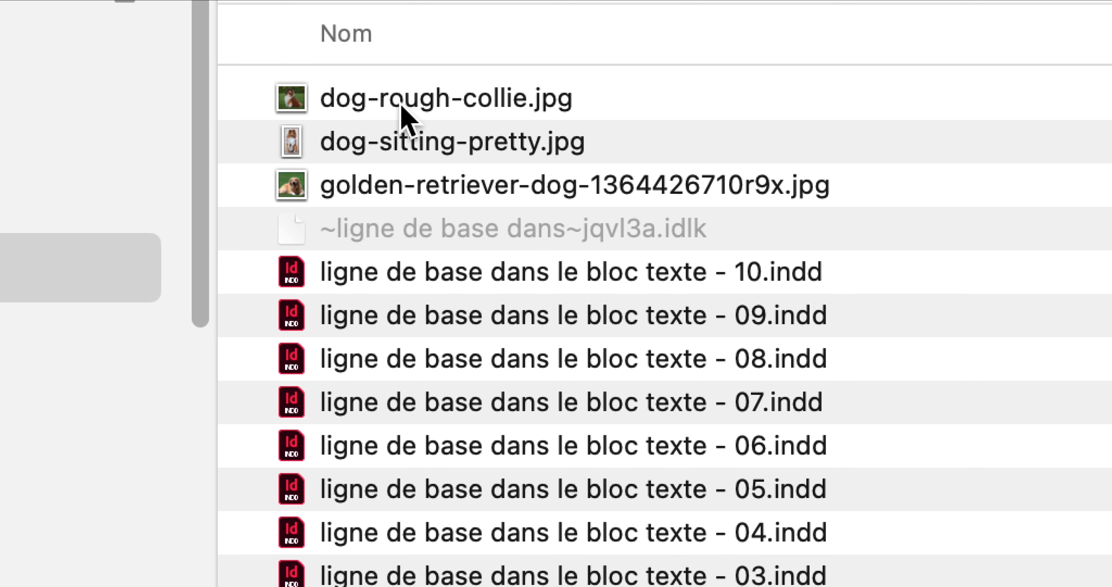
left_click(403, 110)
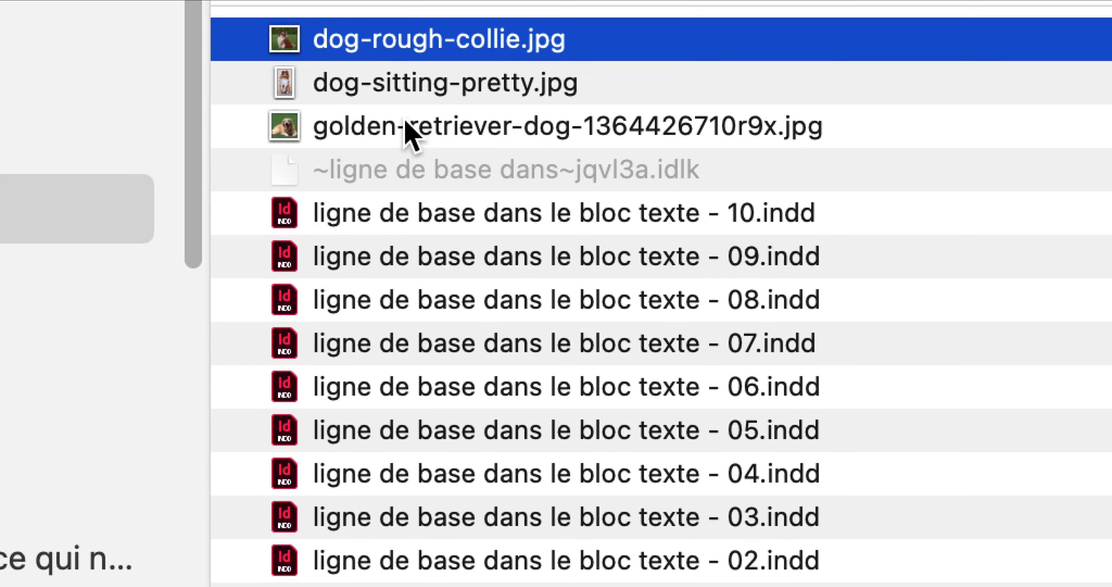
left_click(415, 190, "shift")
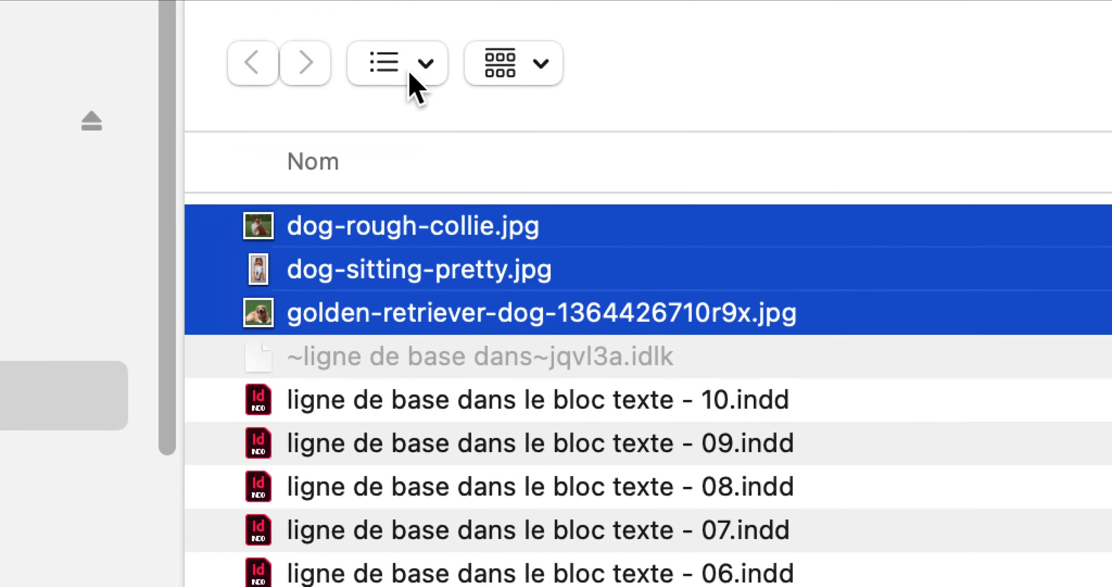
left_click(414, 69)
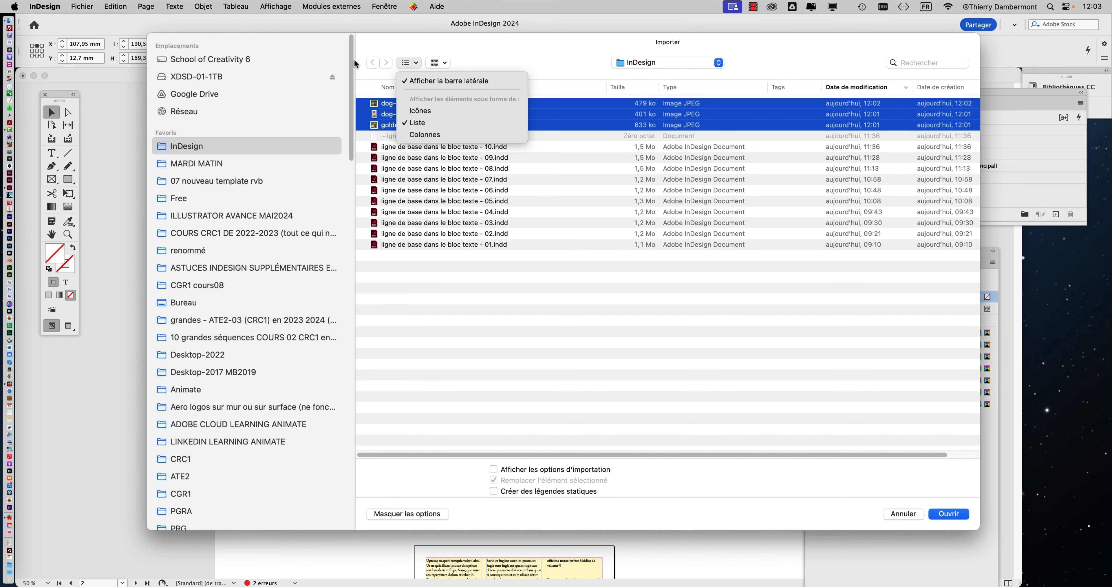
left_click(363, 40)
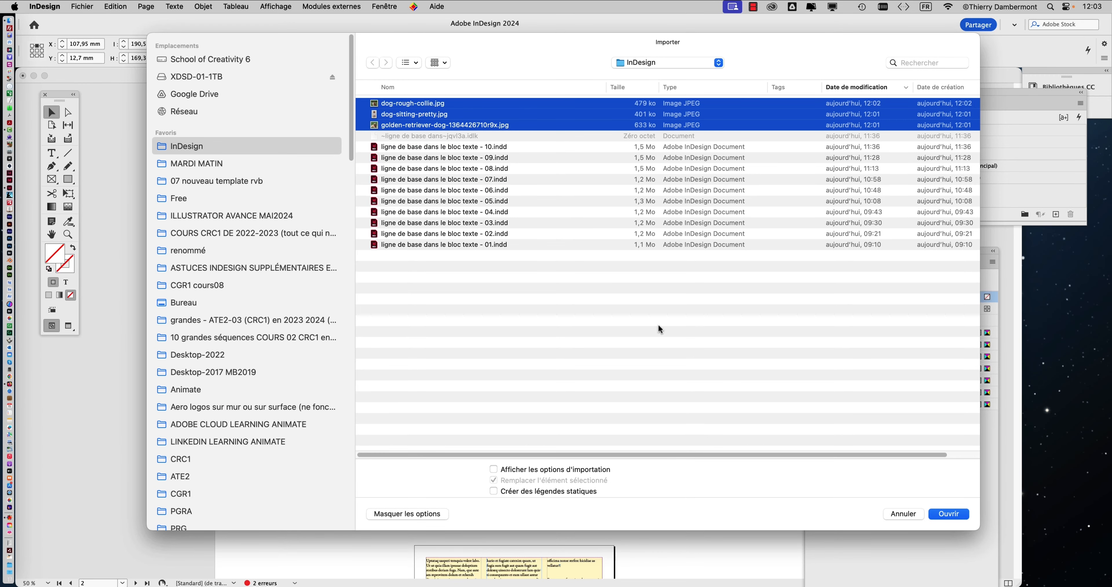
left_click(946, 514)
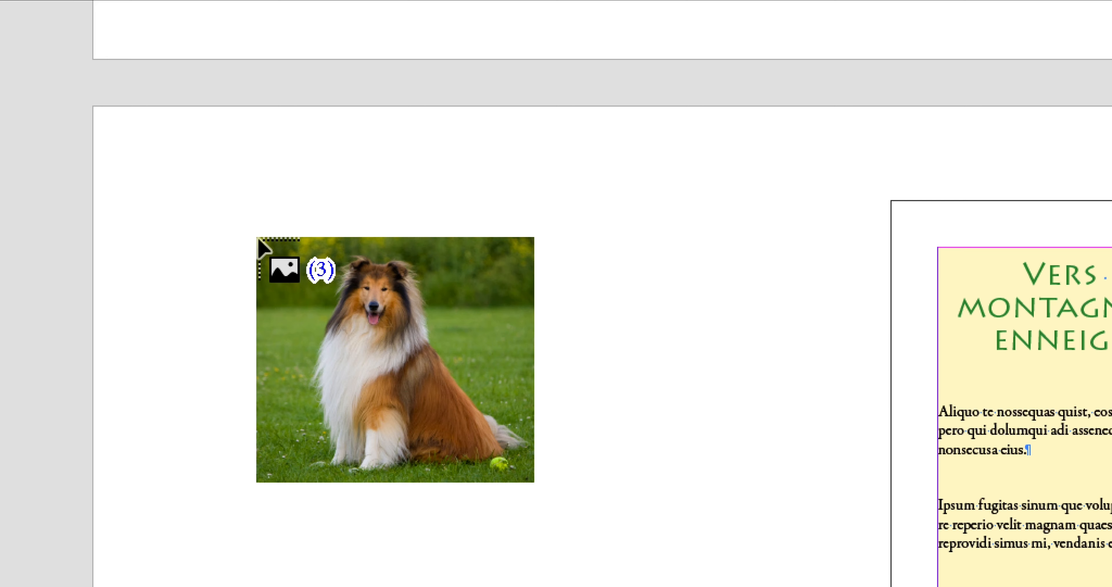
left_click(259, 239)
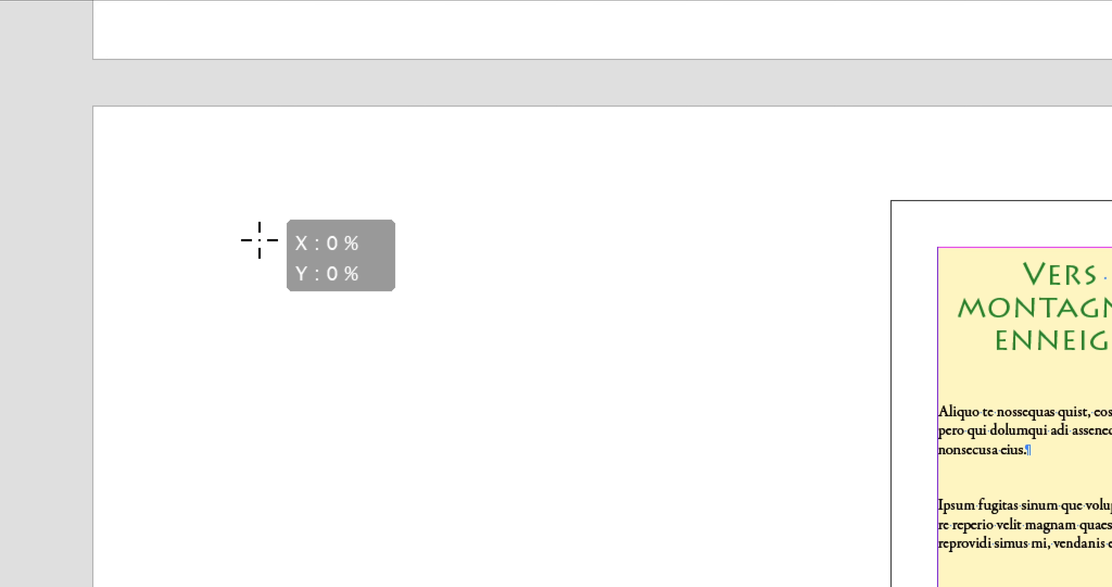
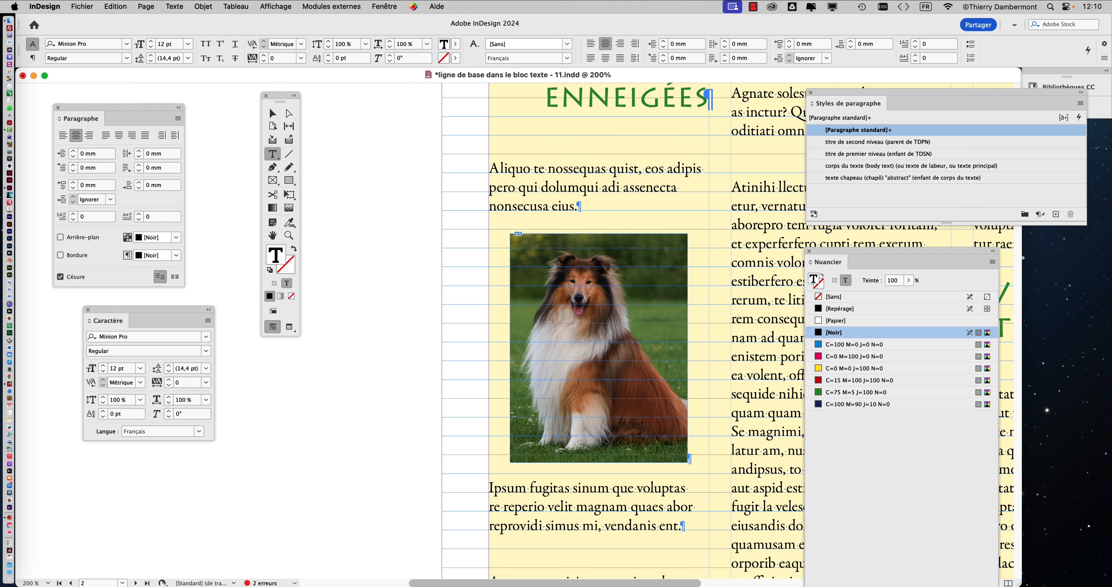
Set the display performance to Affichage standard to check how the collie photo renders close up.
scroll(594, 305, "up", 4)
scroll(593, 305, "up", 1)
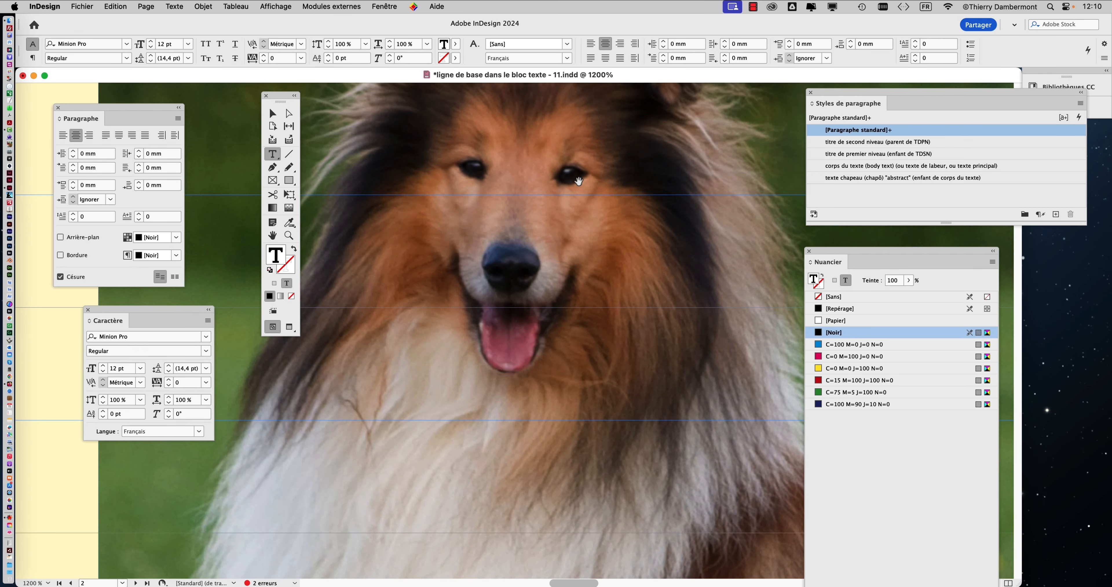
left_click(273, 7)
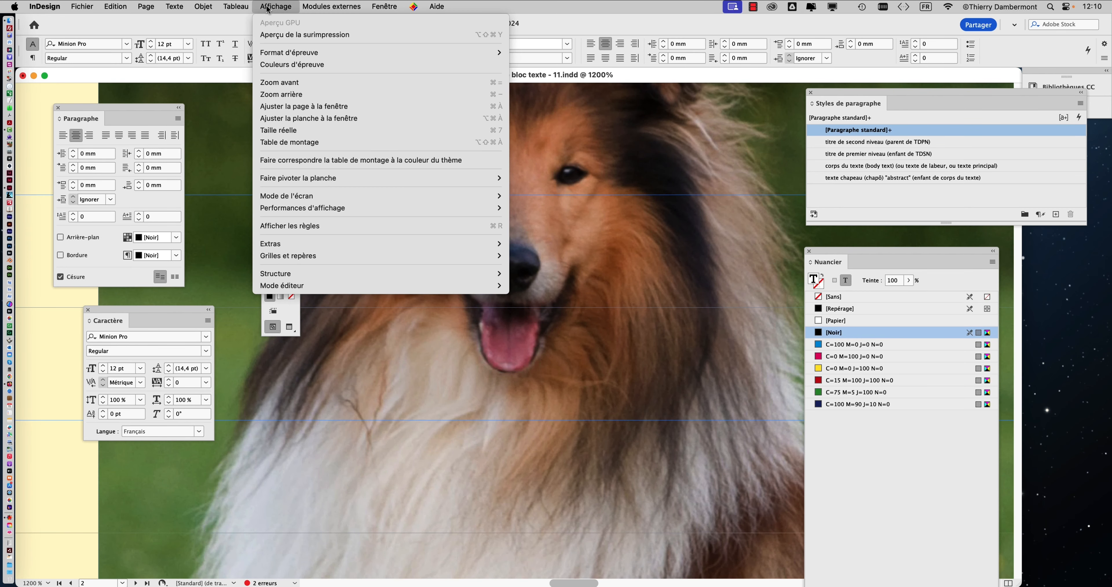
mouse_move(310, 210)
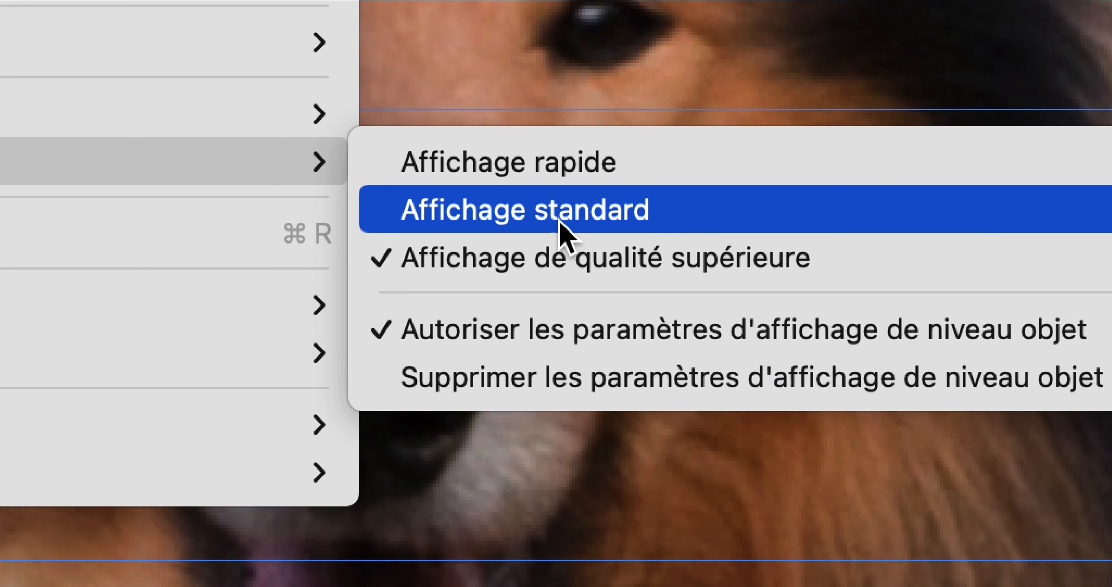
left_click(559, 221)
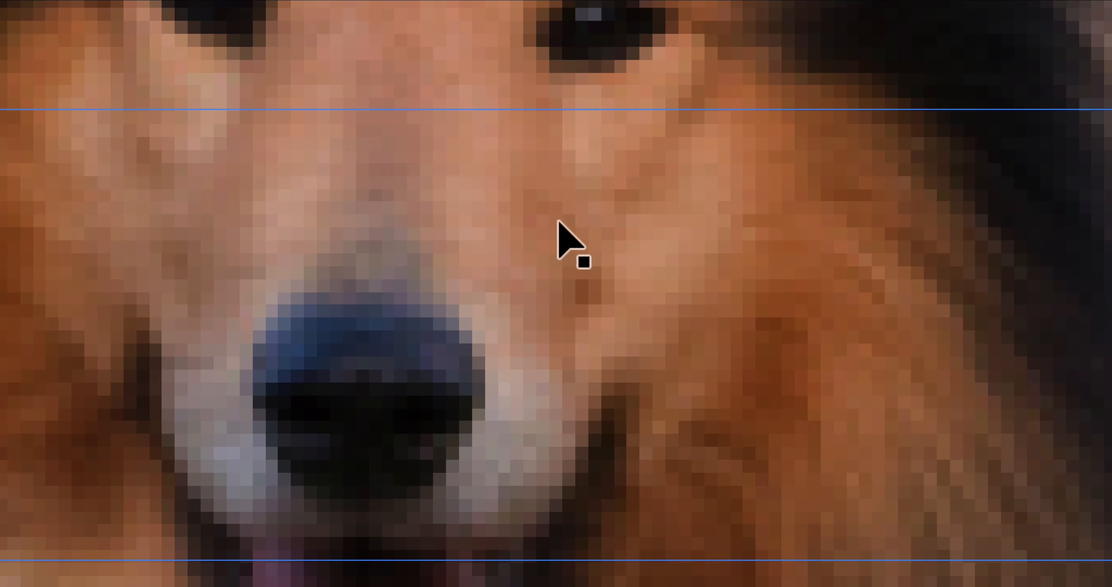
scroll(511, 159, "up", 2)
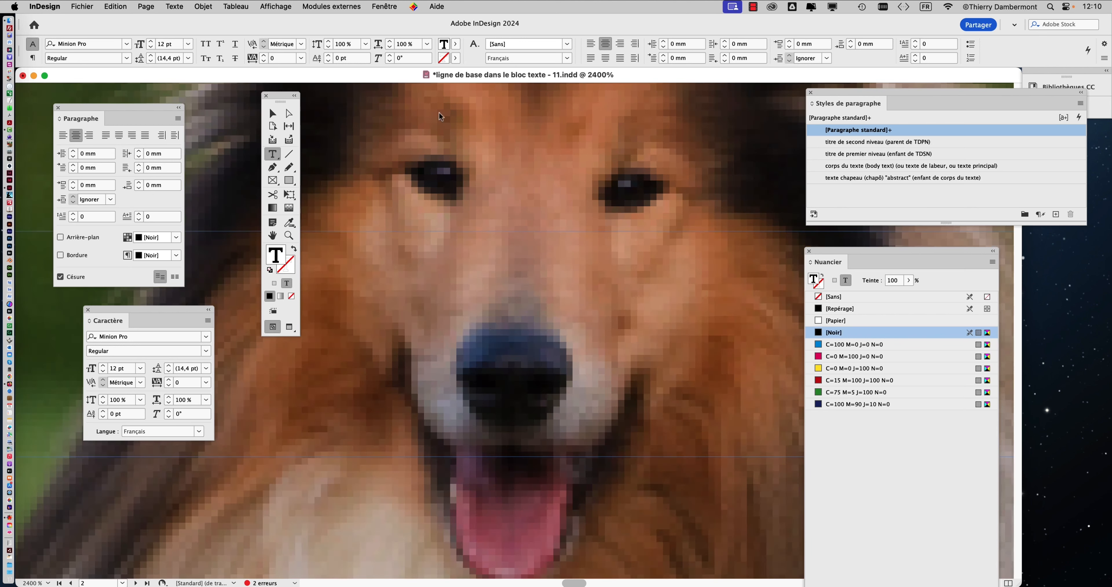
Set the display performance to Affichage de qualité supérieure and check the collie photo's rendering.
left_click(275, 6)
mouse_move(310, 209)
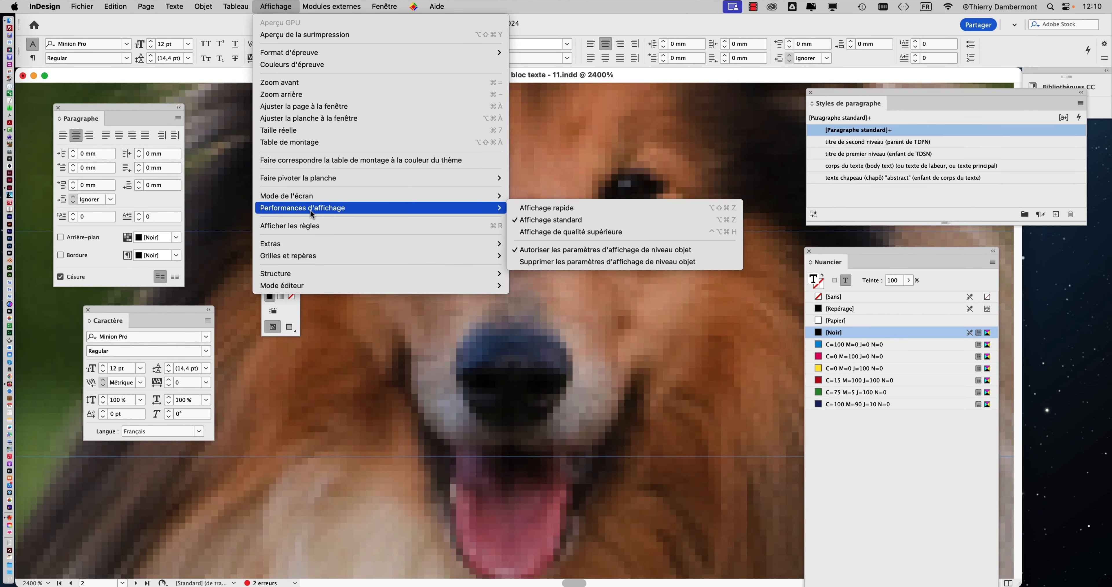
left_click(283, 7)
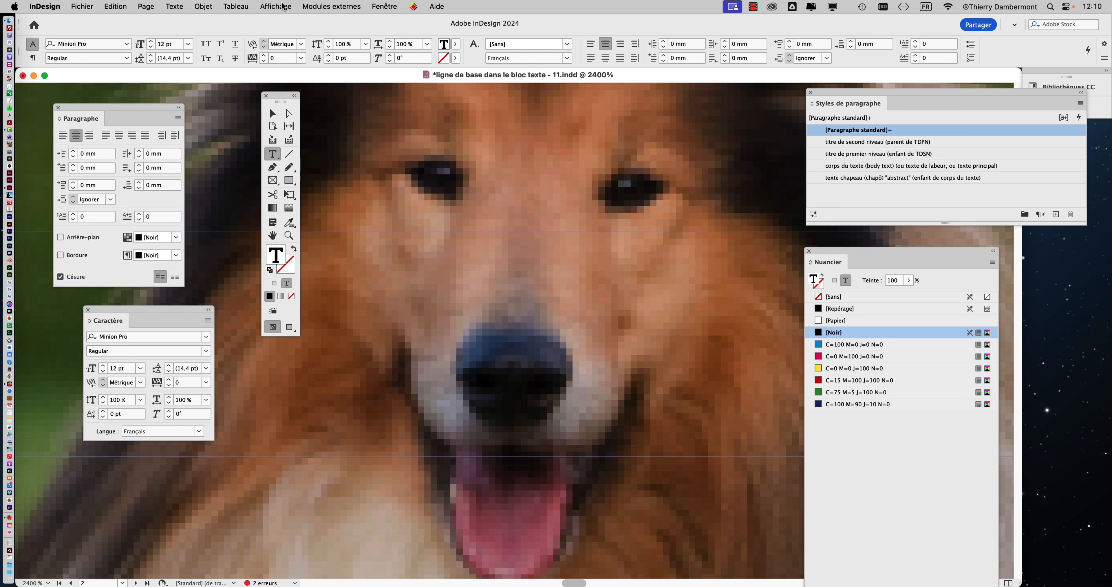
left_click(282, 6)
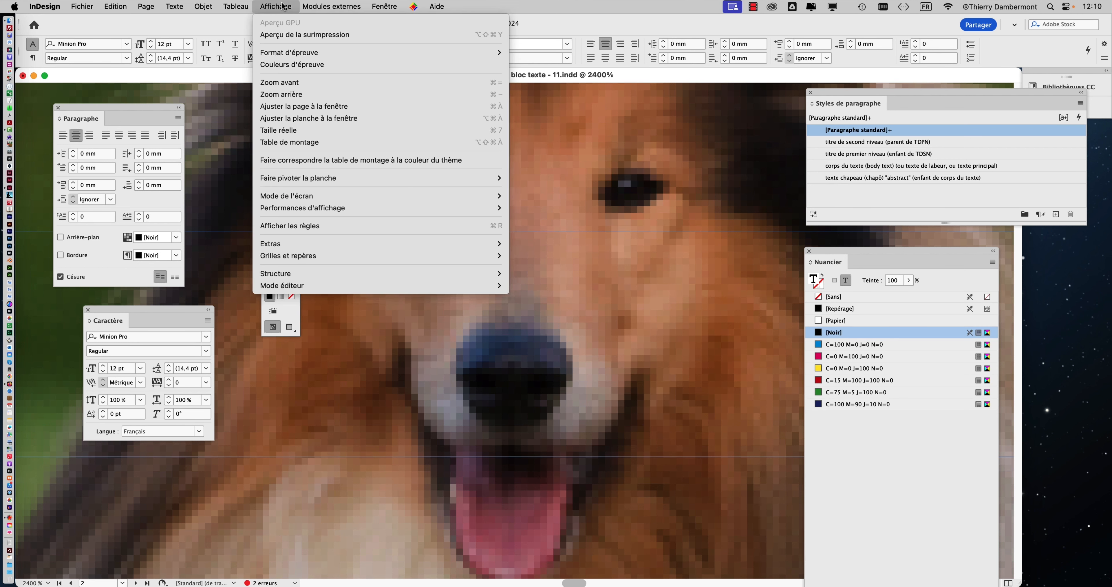
mouse_move(323, 208)
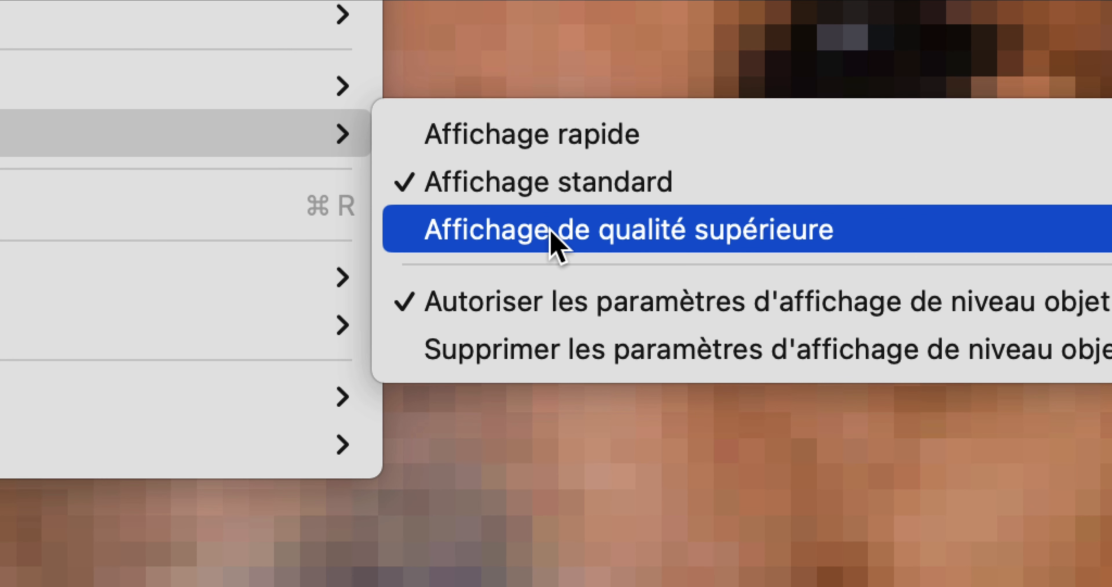
left_click(550, 230)
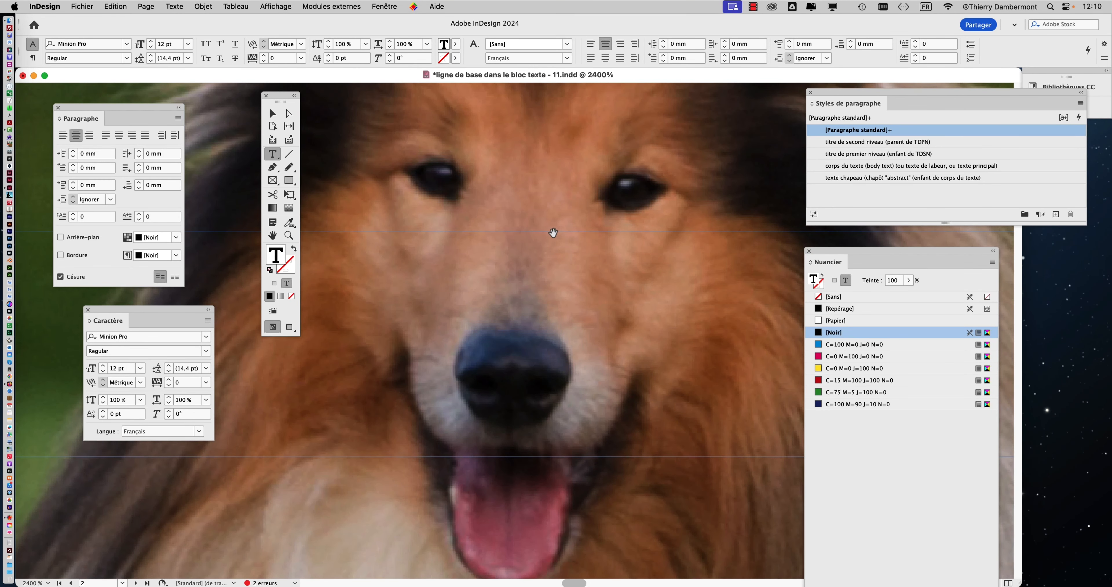
scroll(553, 233, "down", 5)
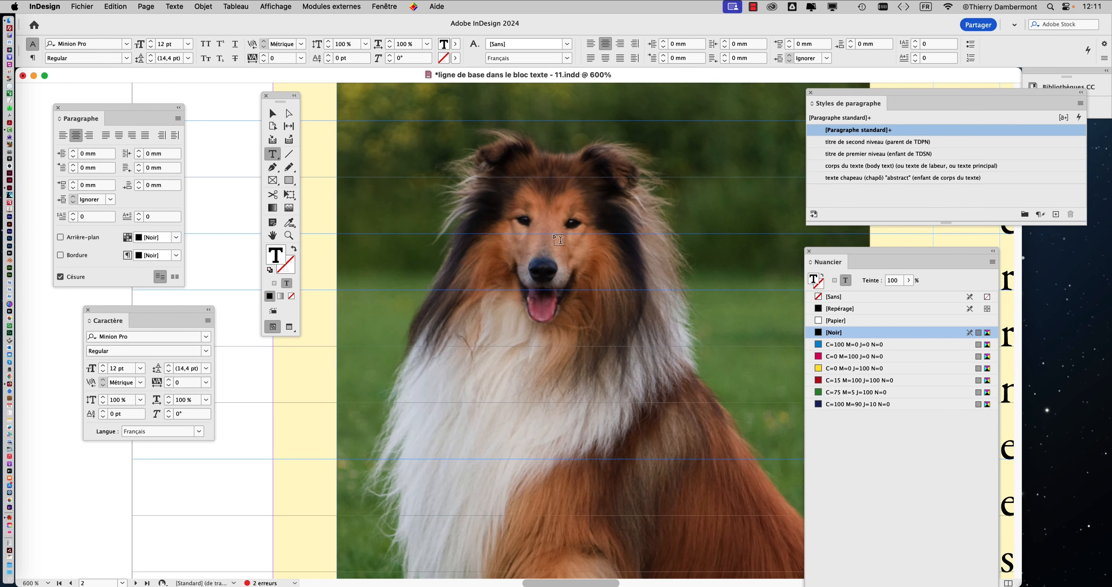
scroll(557, 238, "down", 2)
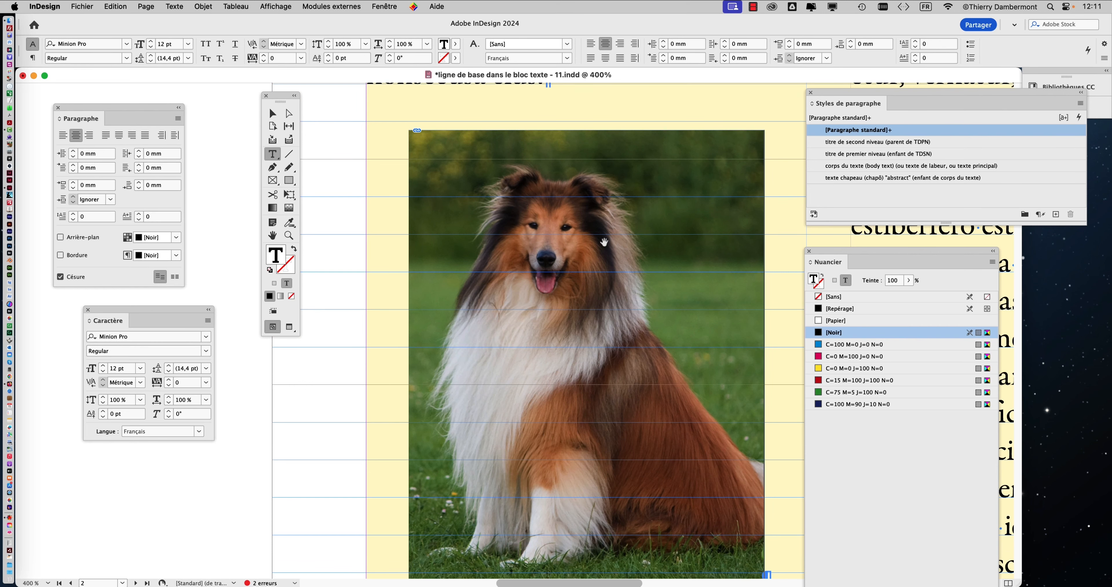
scroll(603, 242, "up", 2)
scroll(609, 247, "down", 4)
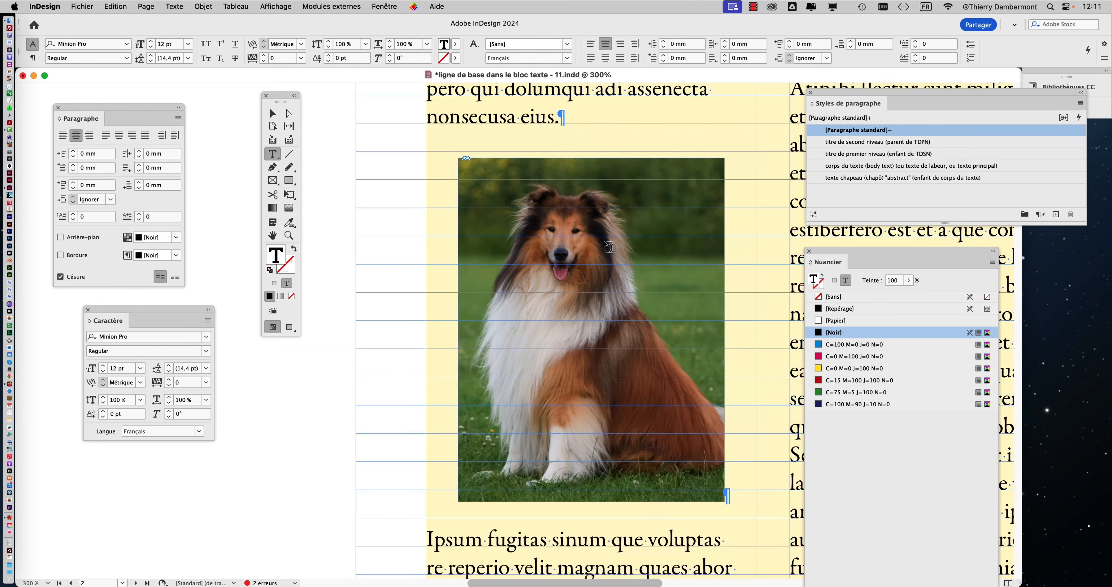
Save the document as "ligne de base dans le bloc texte - 12.indd" in the InDesign folder.
left_click(80, 6)
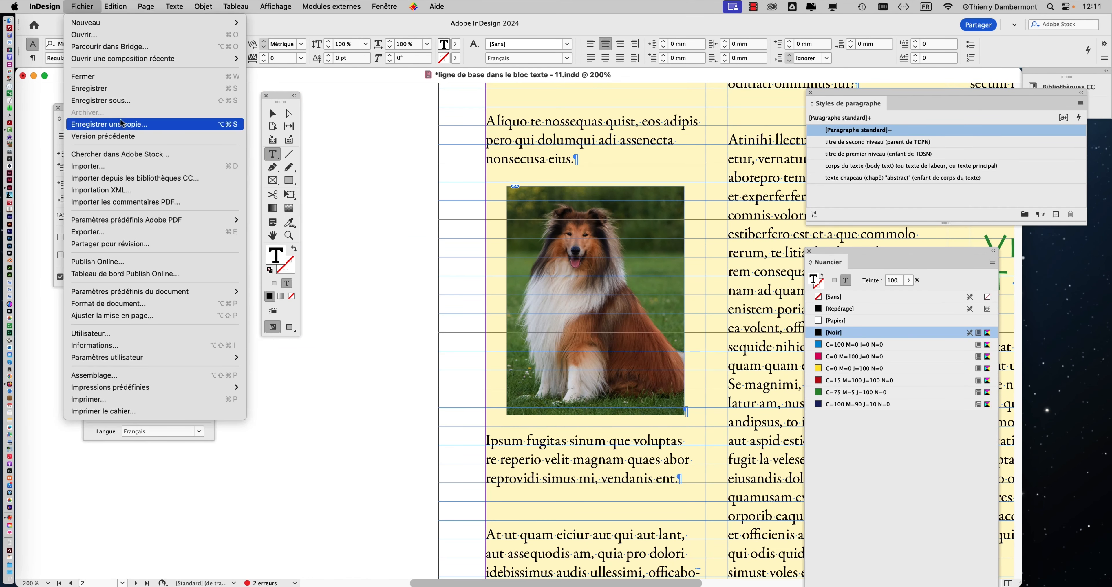
left_click(104, 102)
left_click(674, 83)
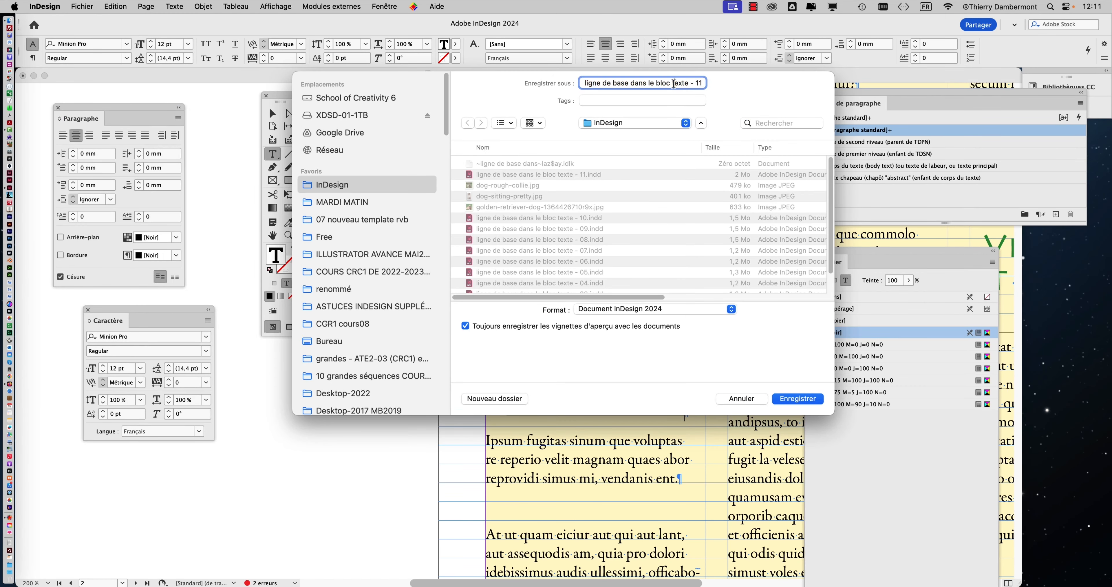
key("Down")
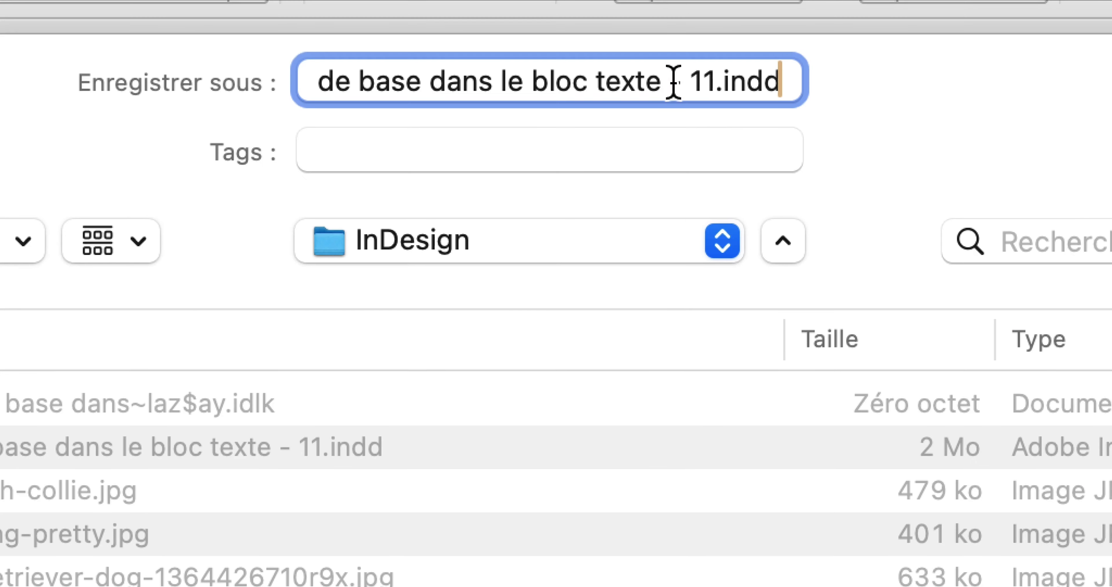
left_click_drag(703, 82, 695, 84)
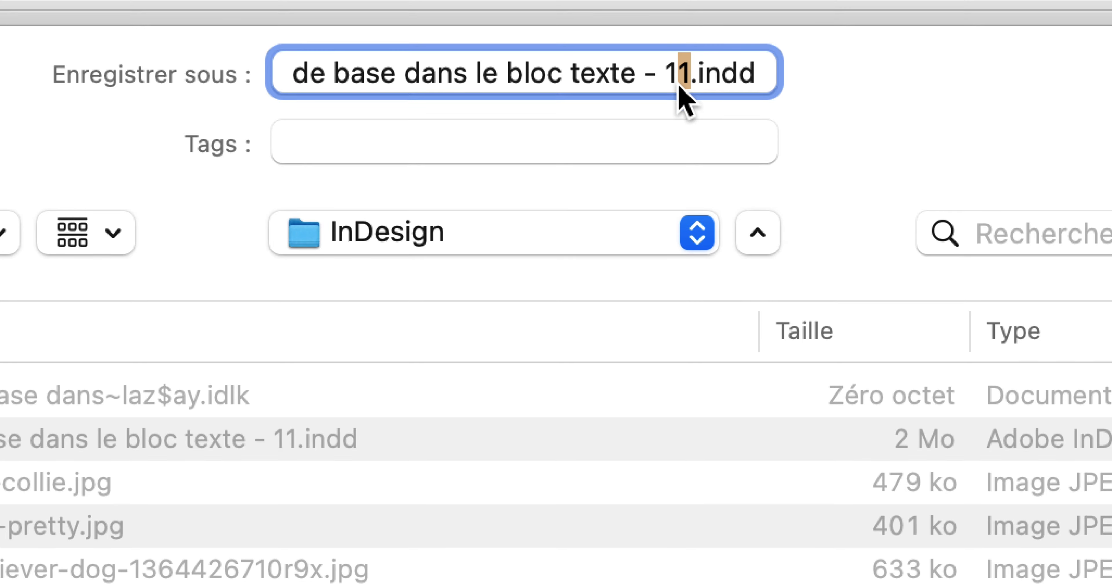
type("2")
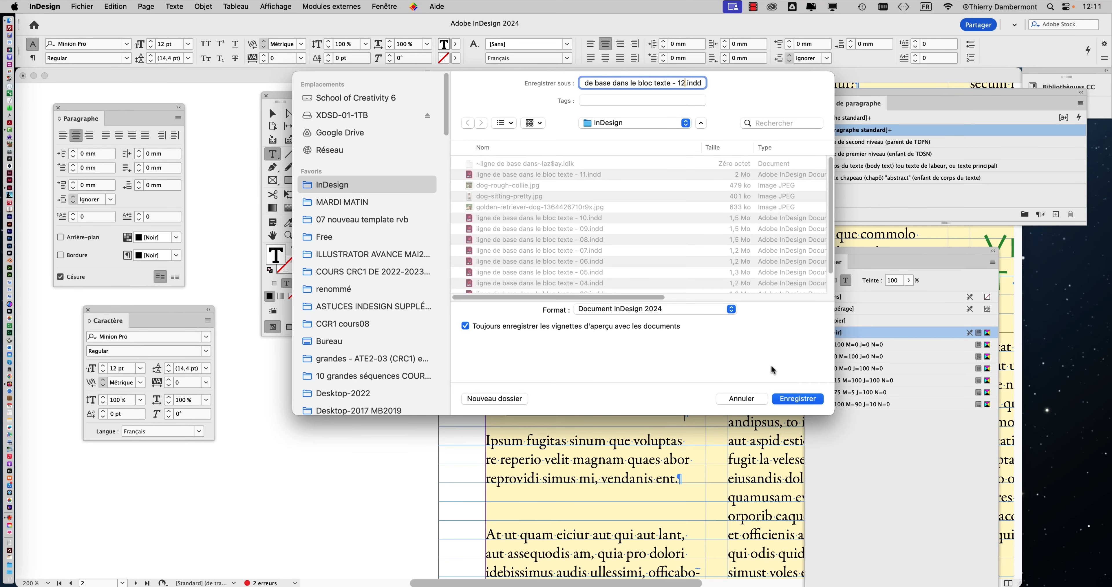
left_click(797, 398)
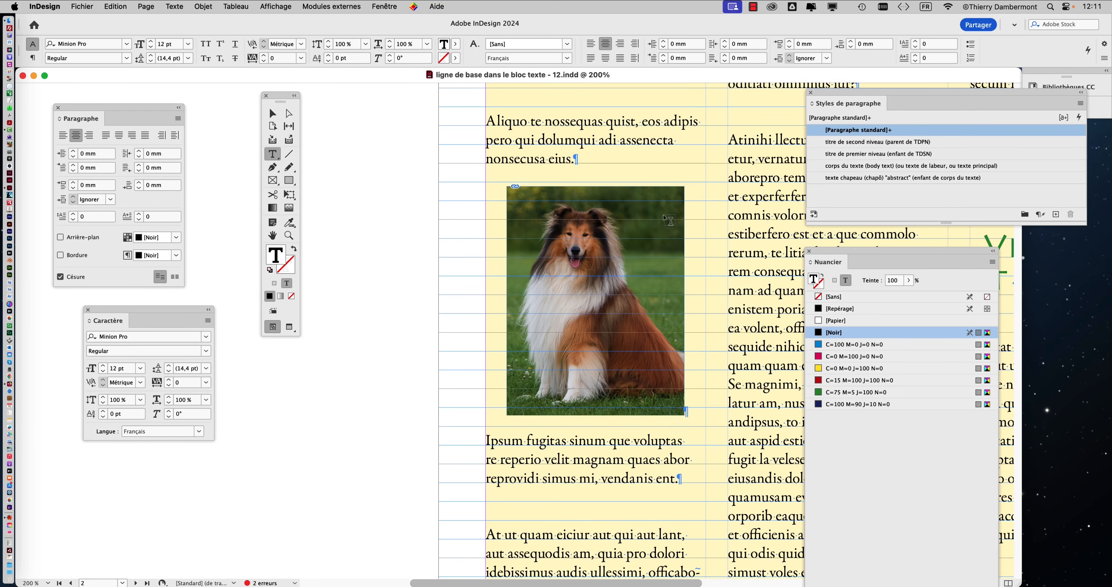
Move the Tools panel nearer the text and shrink the anchored collie photo proportionally with Free Transform to about 36 × 46 mm.
left_click(273, 113)
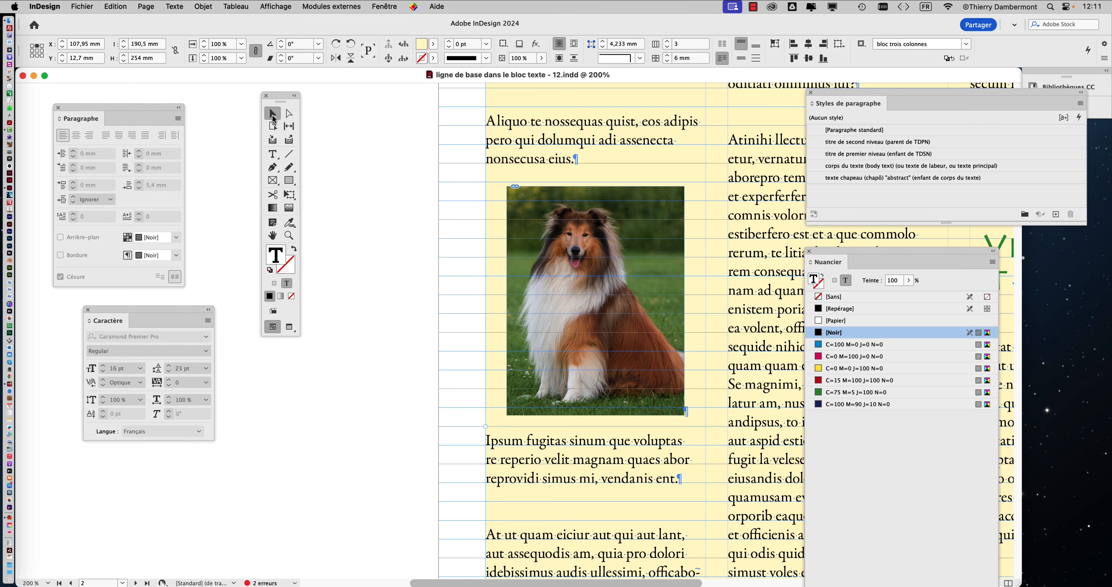
left_click_drag(280, 100, 413, 134)
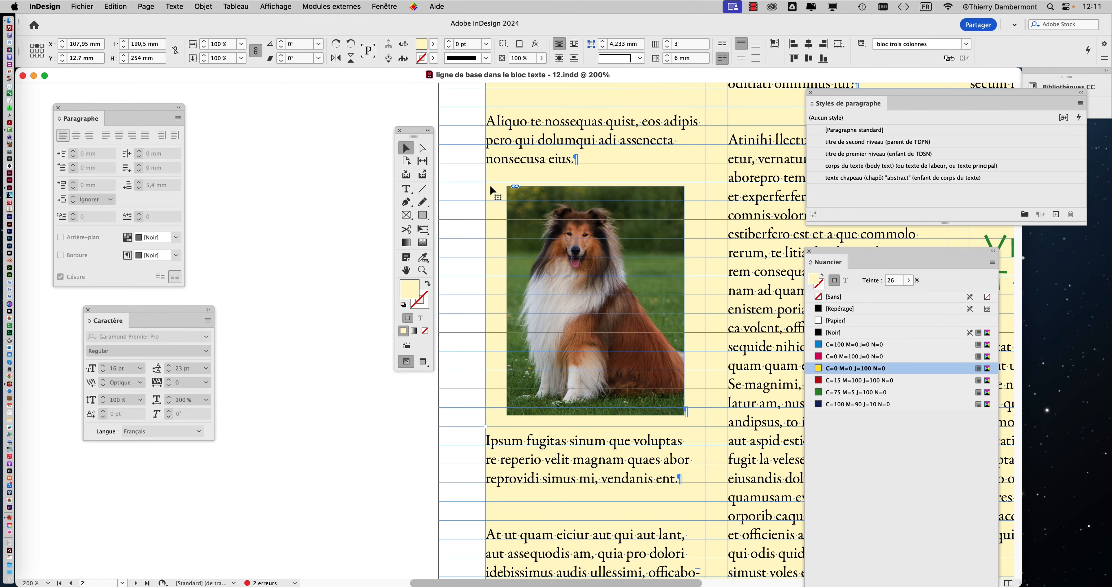
left_click(524, 202)
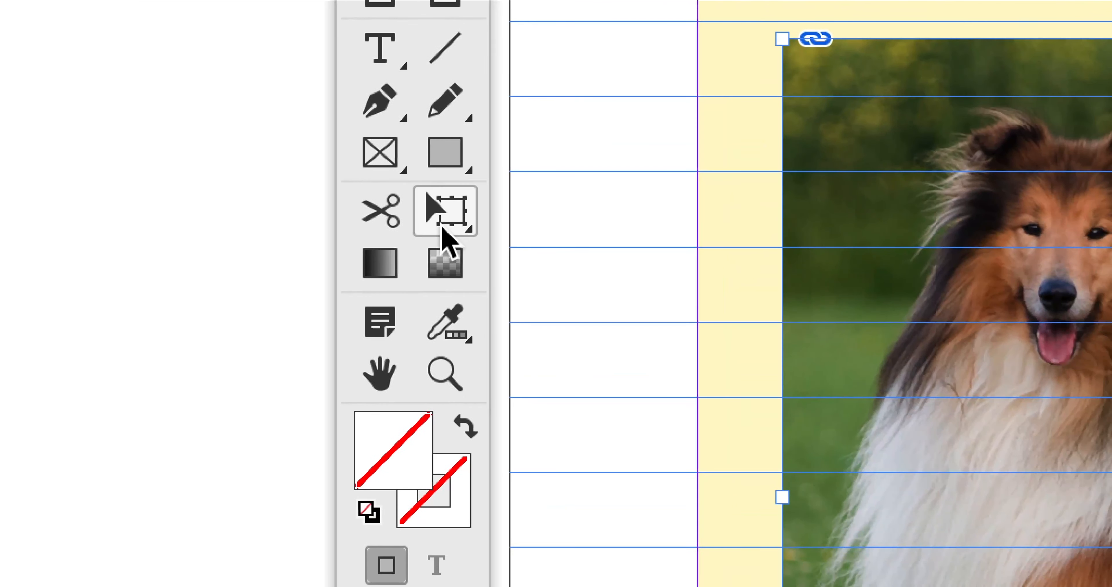
left_click(8, 350)
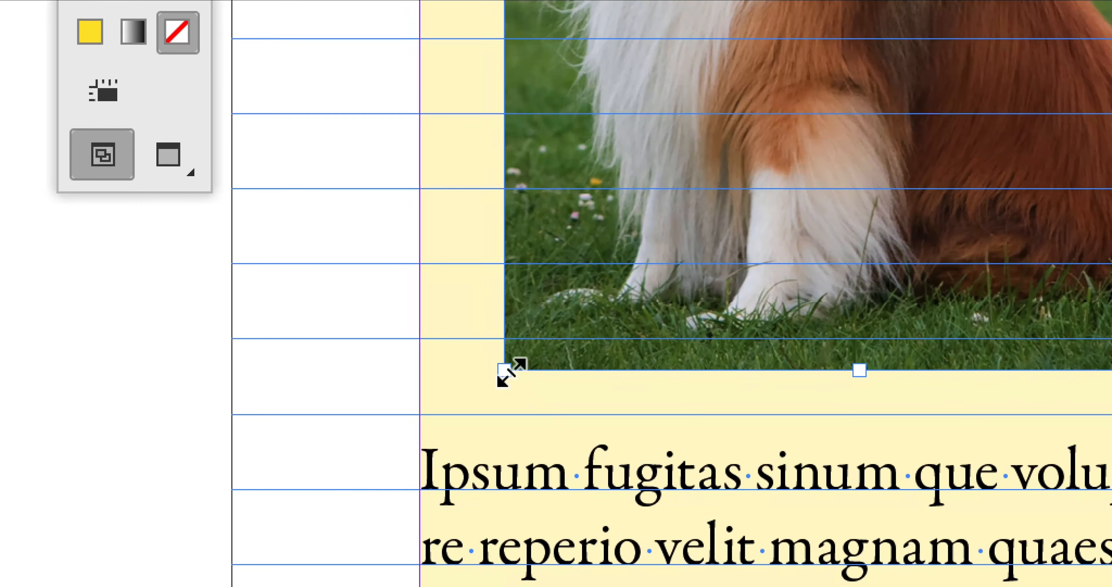
left_click_drag(512, 373, 545, 324)
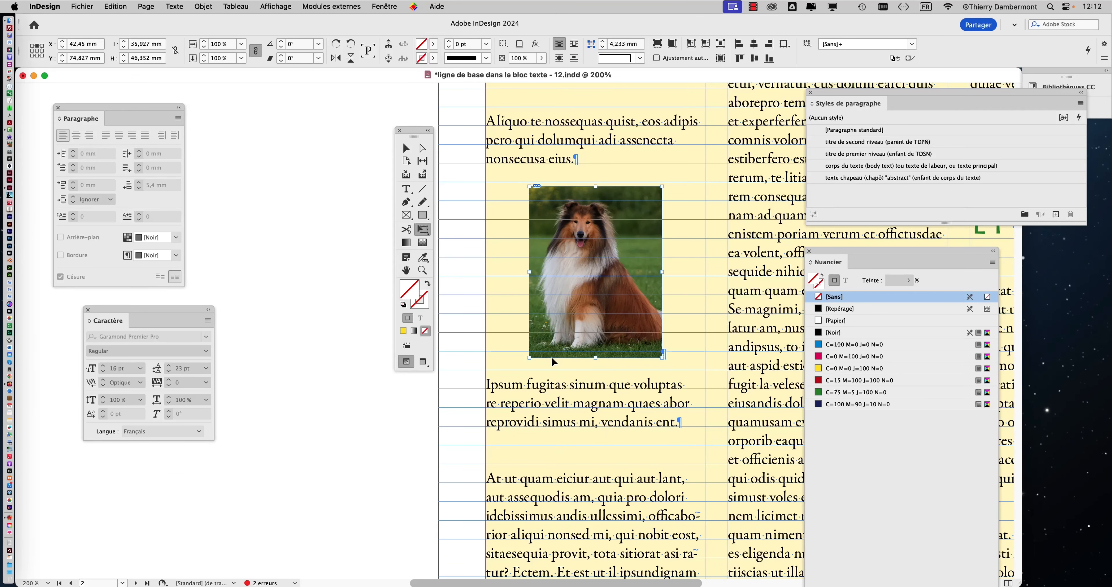
Enlarge the collie photo proportionally to about 61 × 79 mm with Free Transform and activate the Type tool.
left_click_drag(456, 324, 419, 365)
left_click_drag(520, 367, 477, 477)
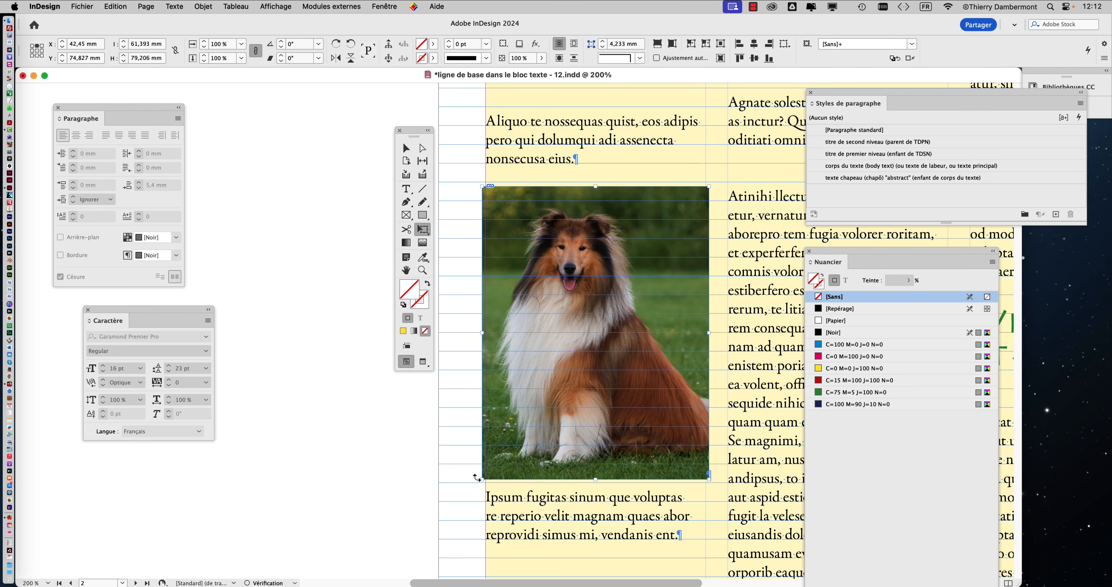
left_click(404, 189)
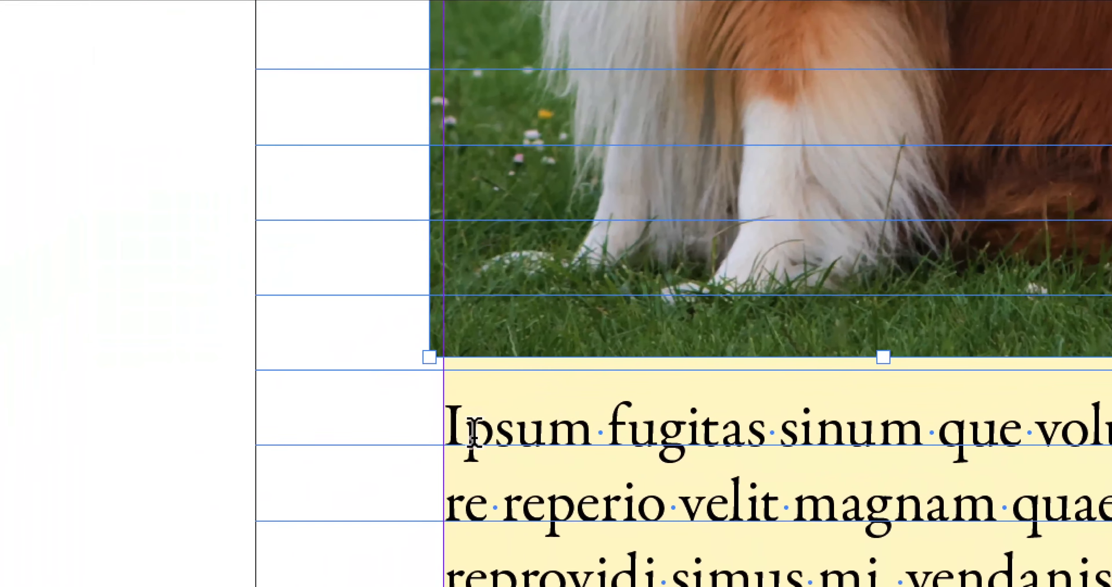
Place the text cursor in the collie photo's paragraph and rearrange the Tools and Paragraph Styles panels around the photo.
left_click(468, 433)
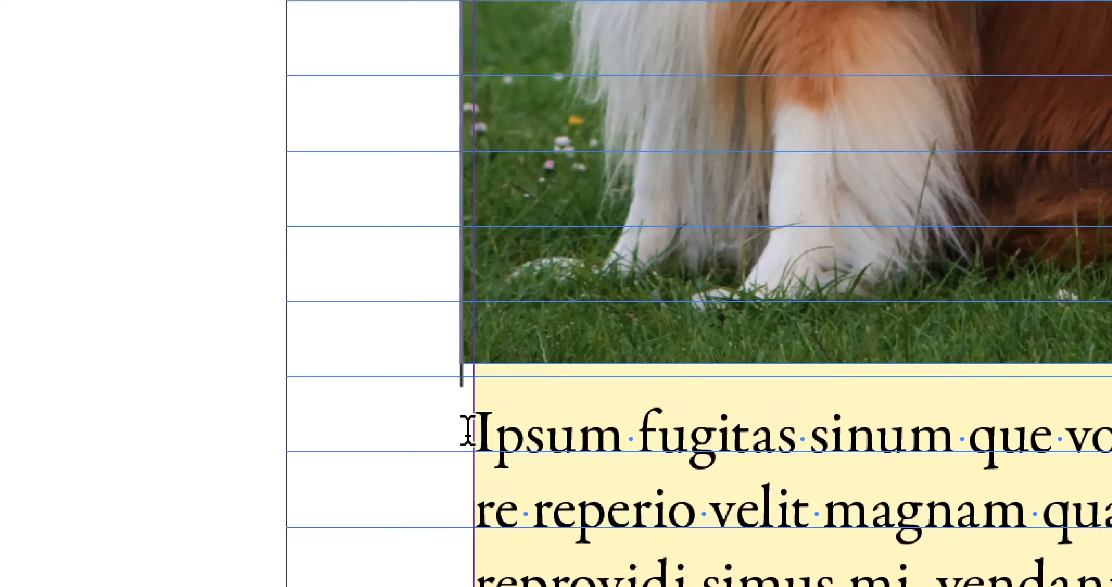
left_click(480, 433)
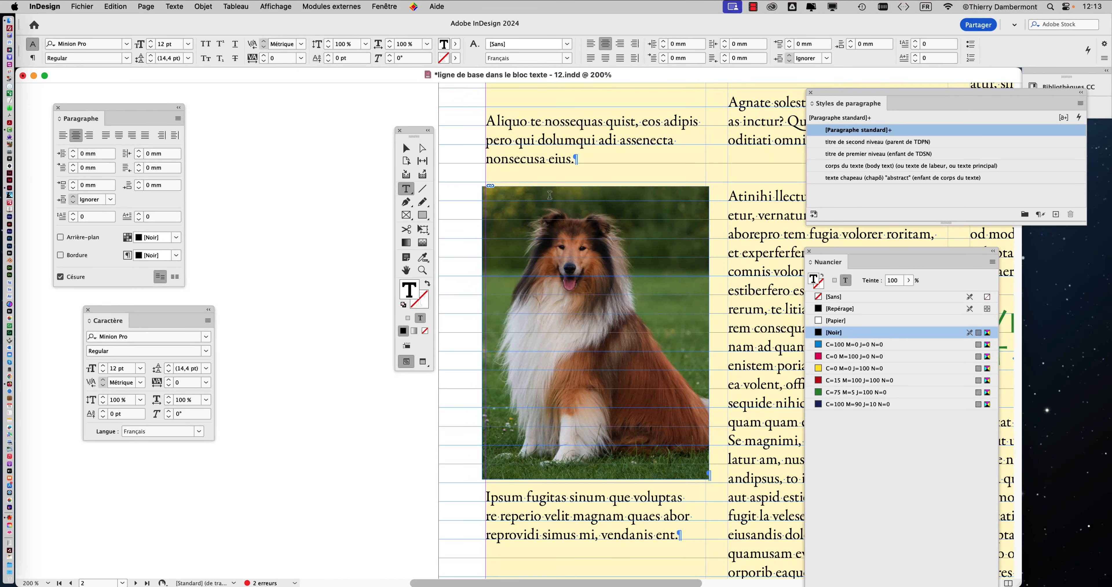
left_click_drag(406, 123, 262, 97)
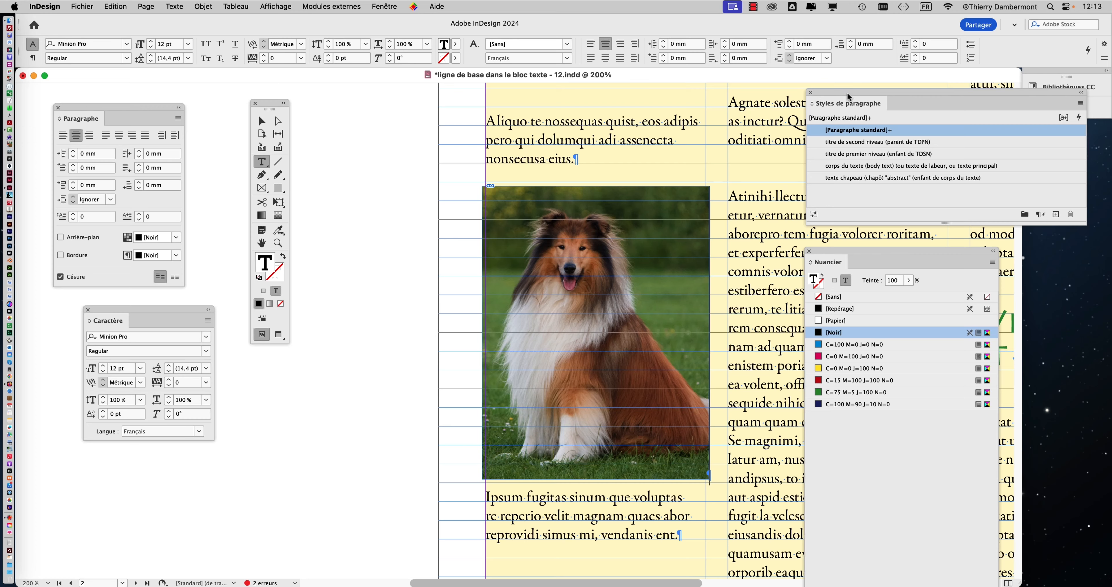
left_click_drag(847, 91, 659, 104)
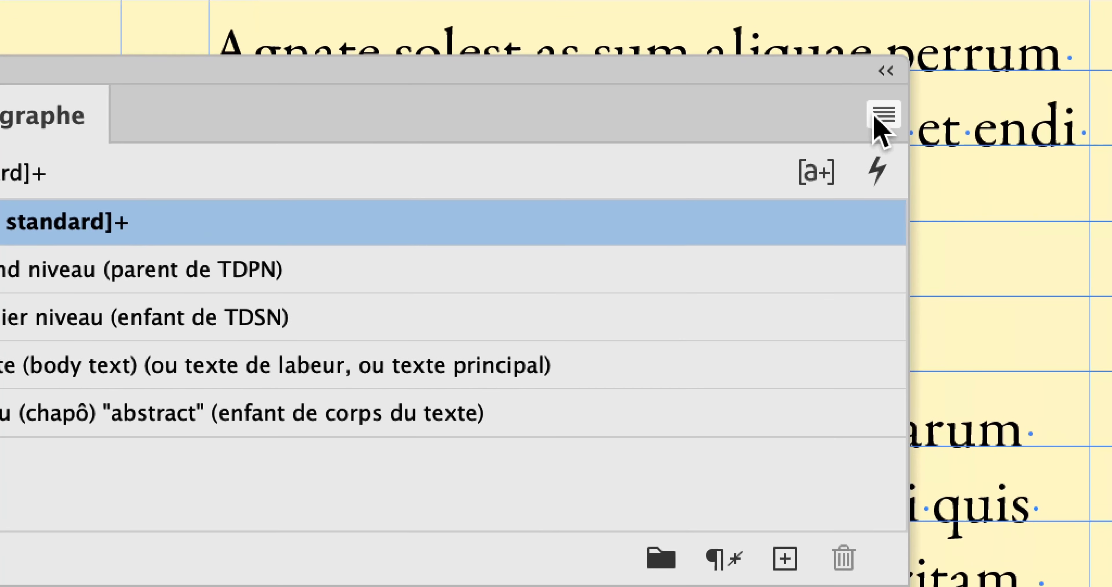
Create the paragraph style "image ancrée dans body text" based on [Aucun style] and apply it to the collie photo's paragraph.
left_click(896, 118)
left_click(814, 97)
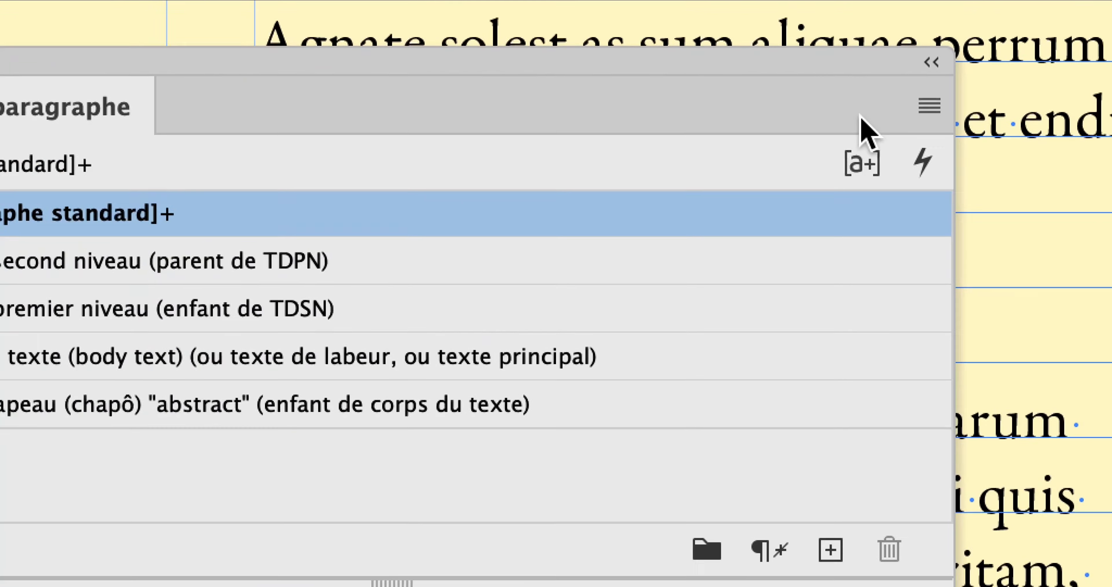
left_click(928, 107)
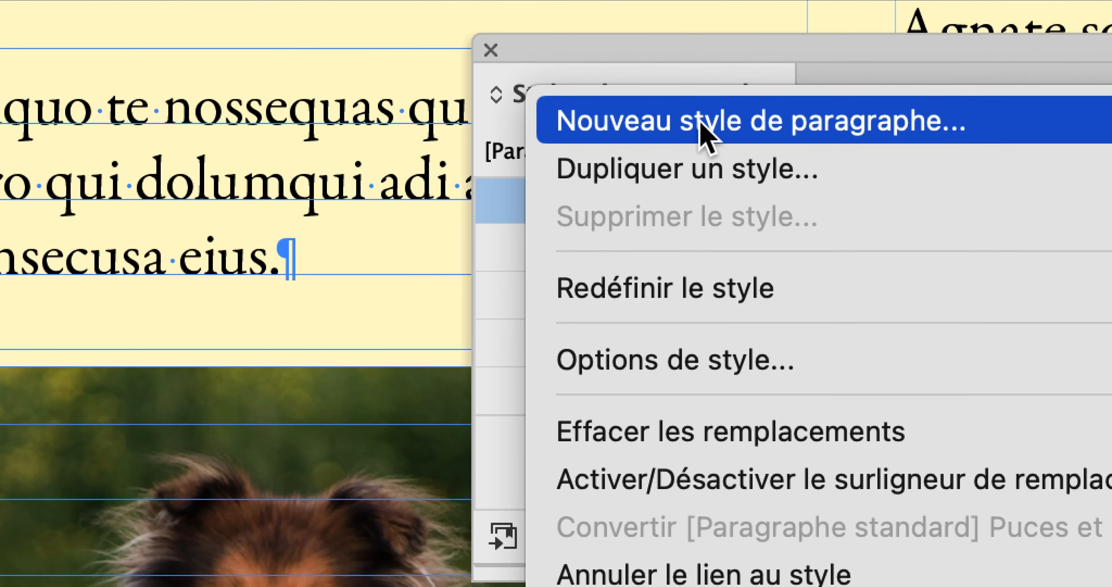
left_click(708, 131)
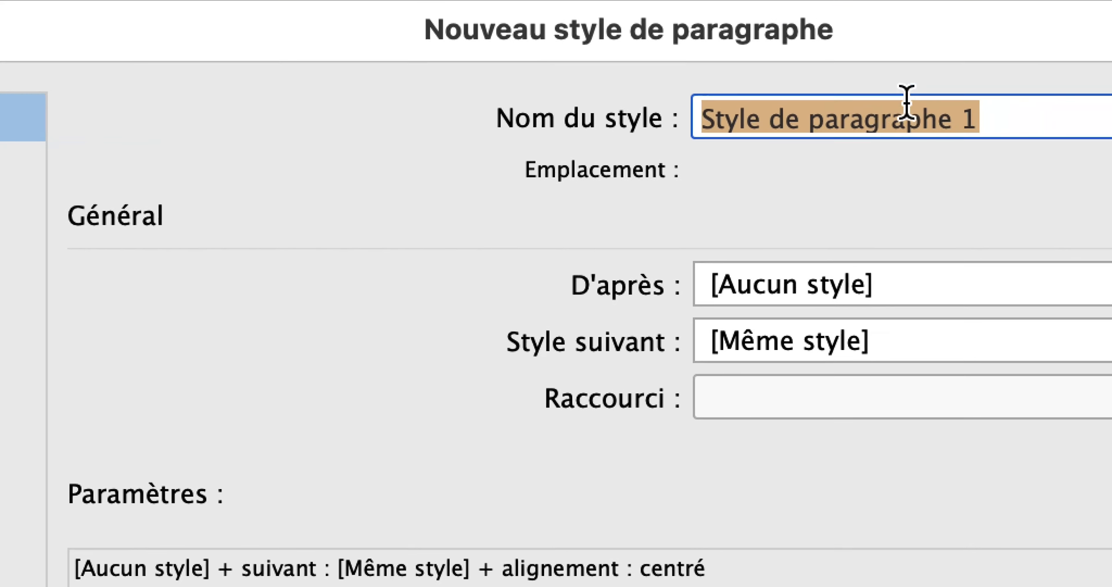
type("image ancréé")
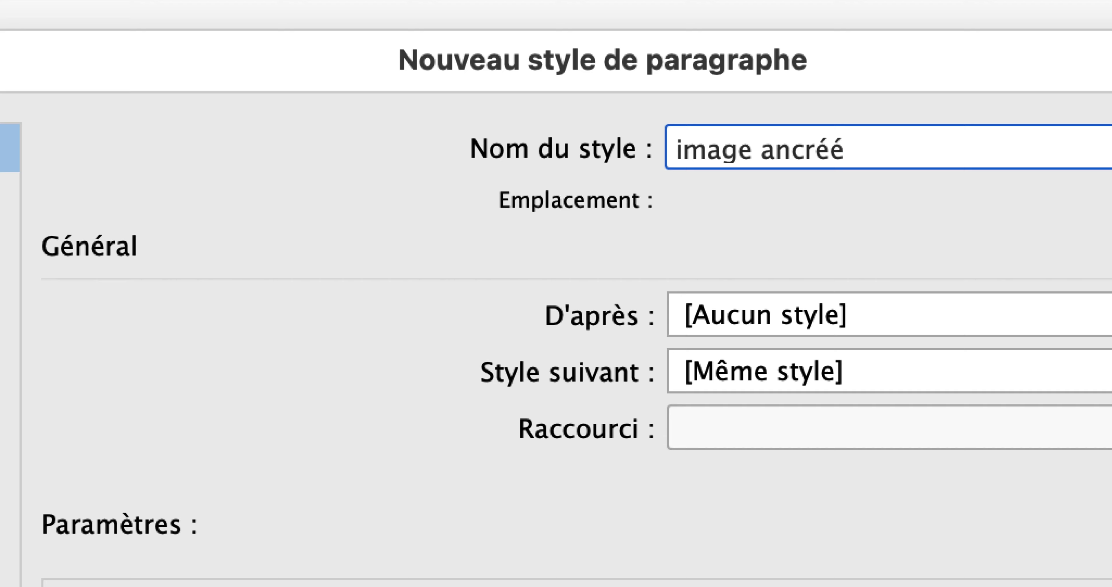
key("BackSpace")
type("e dans body text")
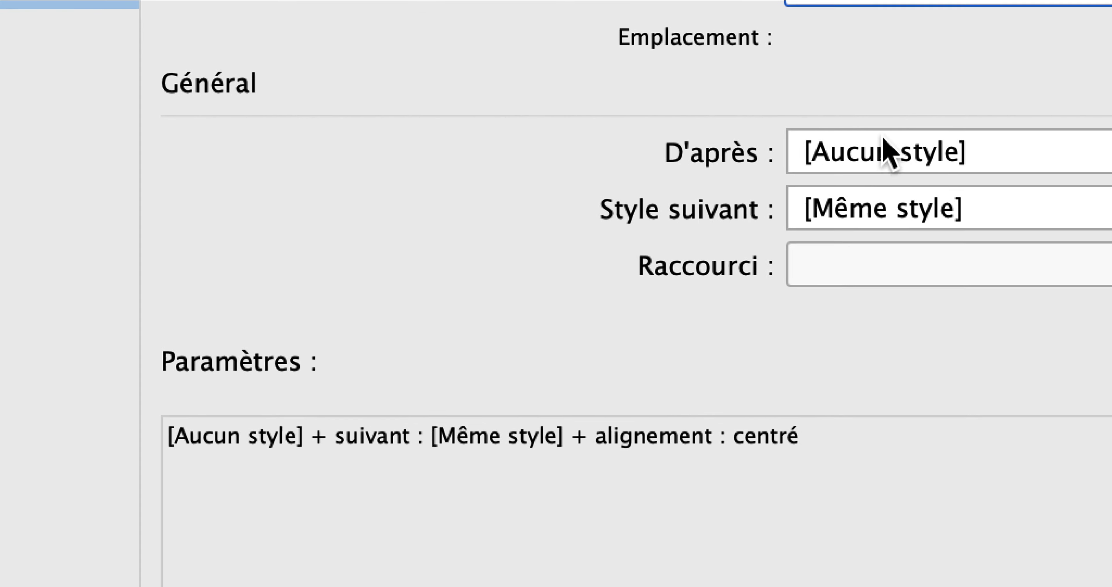
left_click(764, 311)
left_click(918, 159)
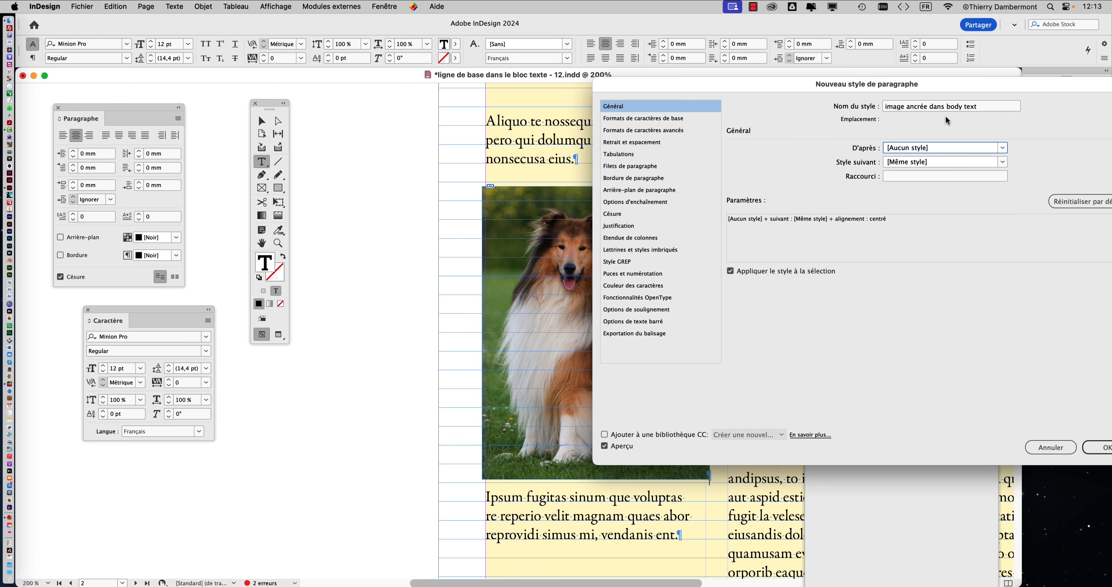
left_click(850, 437)
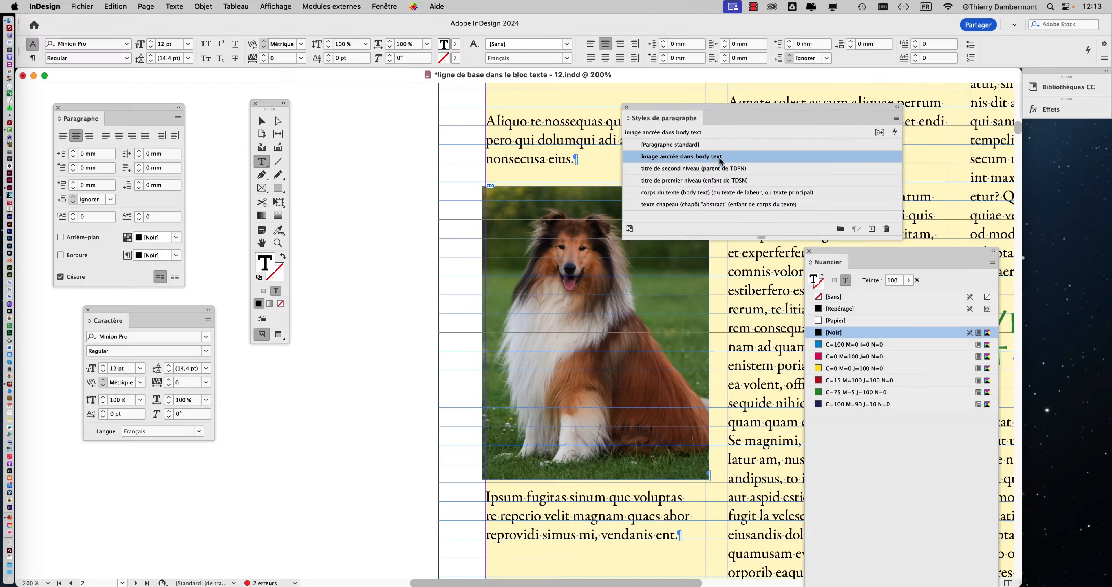
Move the Paragraph Styles panel off the text columns and insert an empty paragraph after "quamus." in the second column.
left_click_drag(712, 105, 879, 97)
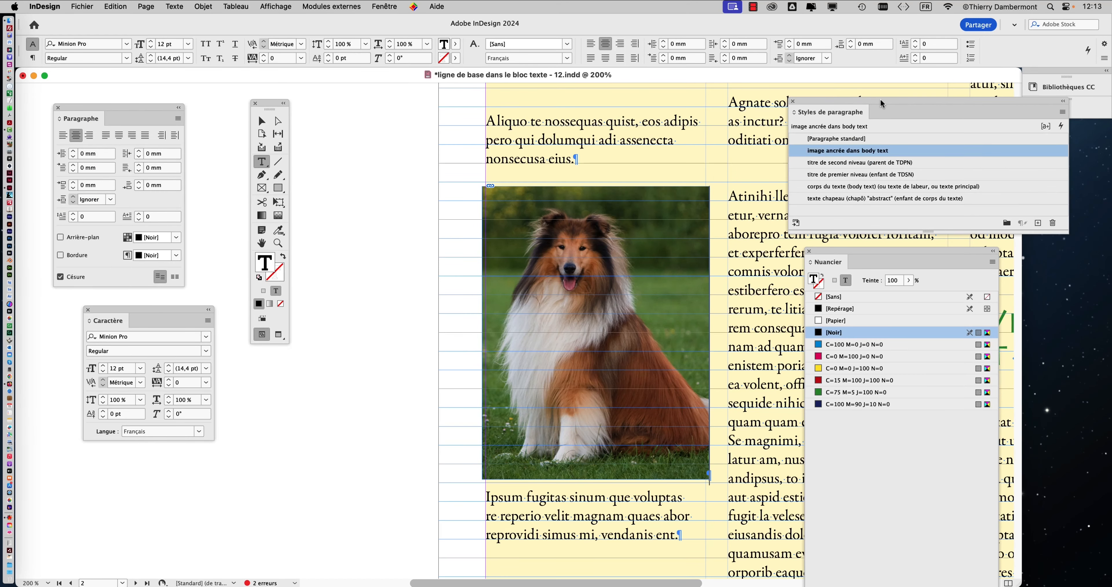
key("super+1")
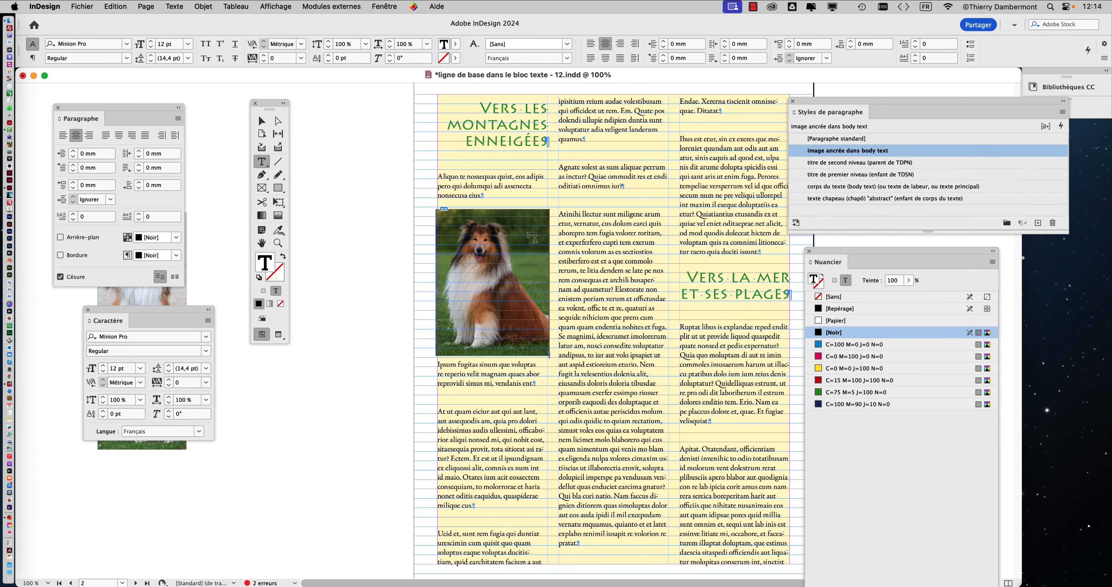
scroll(571, 236, "down", 5)
scroll(573, 238, "up", 4)
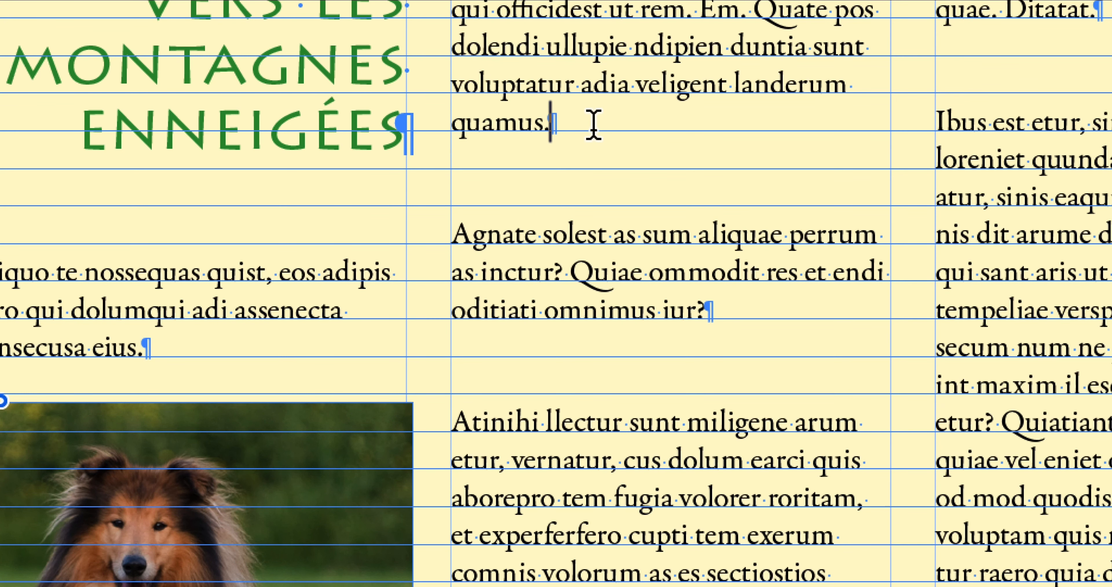
key("Return")
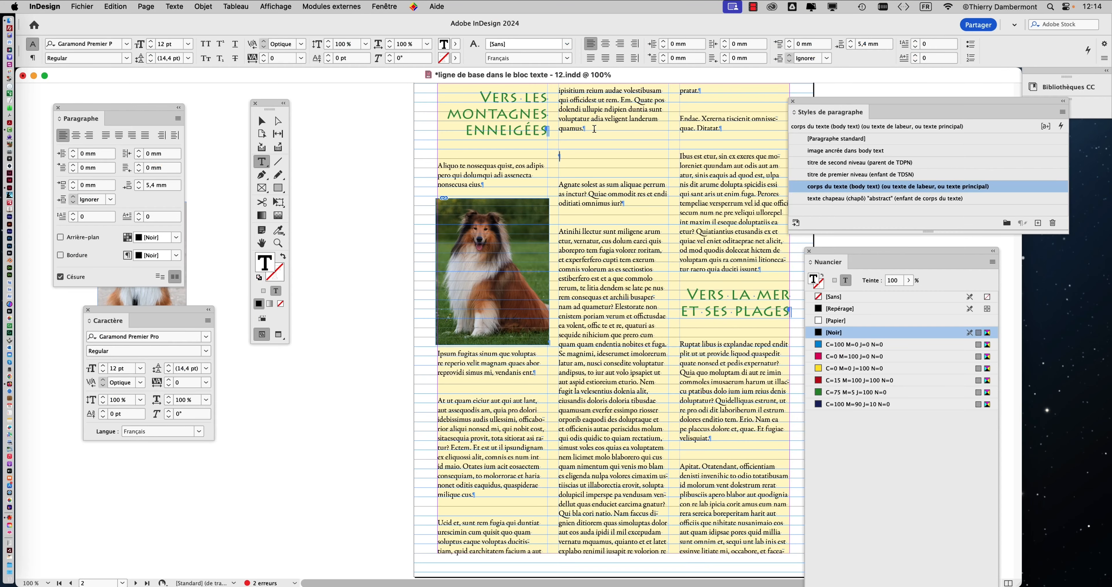
Uncover the dog photos on the pasteboard and move the brown-and-white one into the empty paragraph as an anchored image.
key("super+minus")
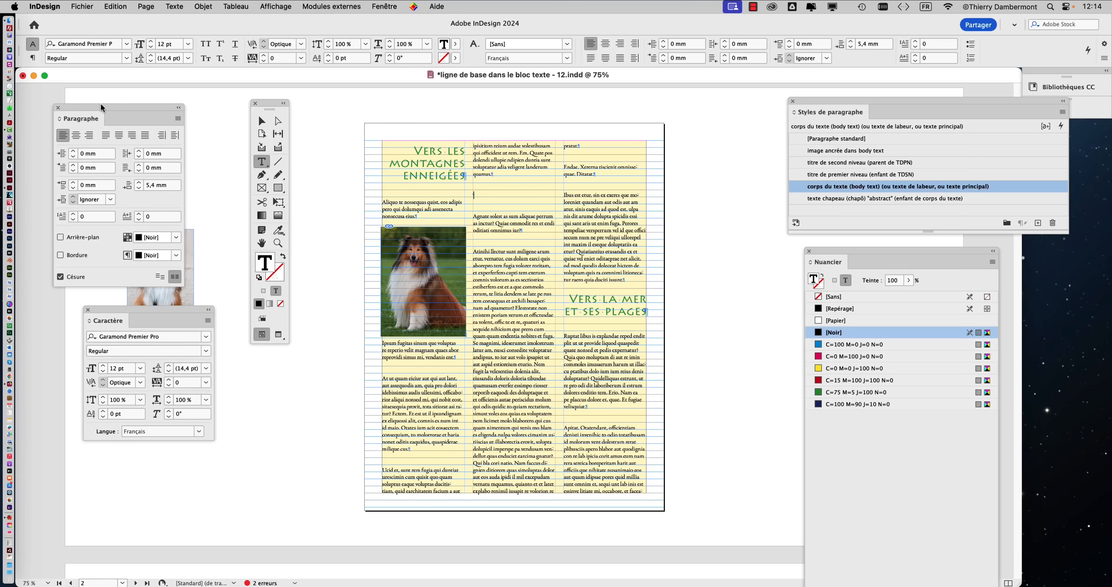
left_click_drag(118, 123, 292, 395)
left_click_drag(183, 311, 157, 446)
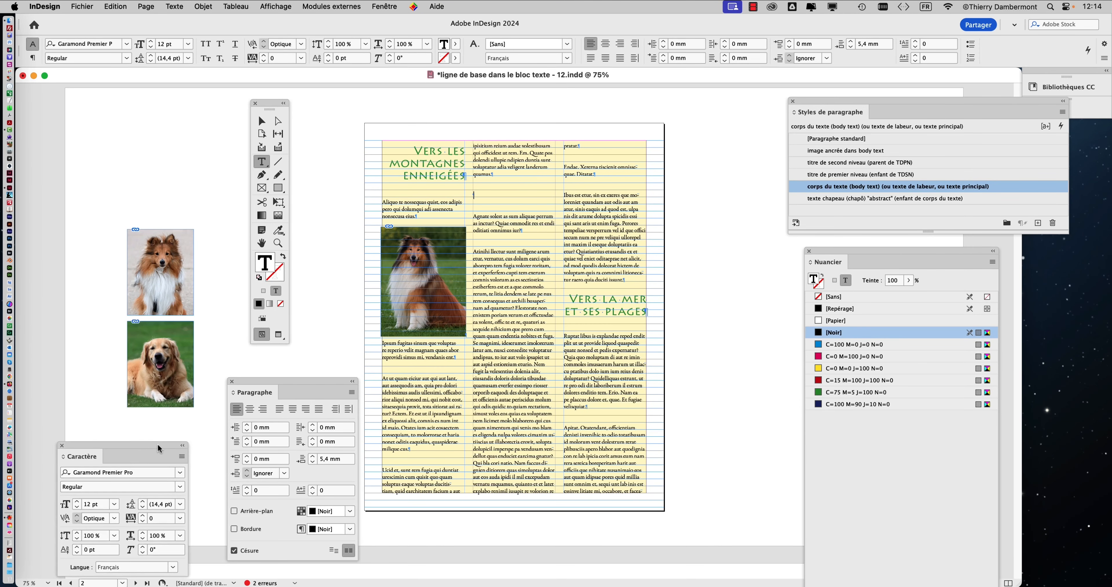
left_click(262, 121)
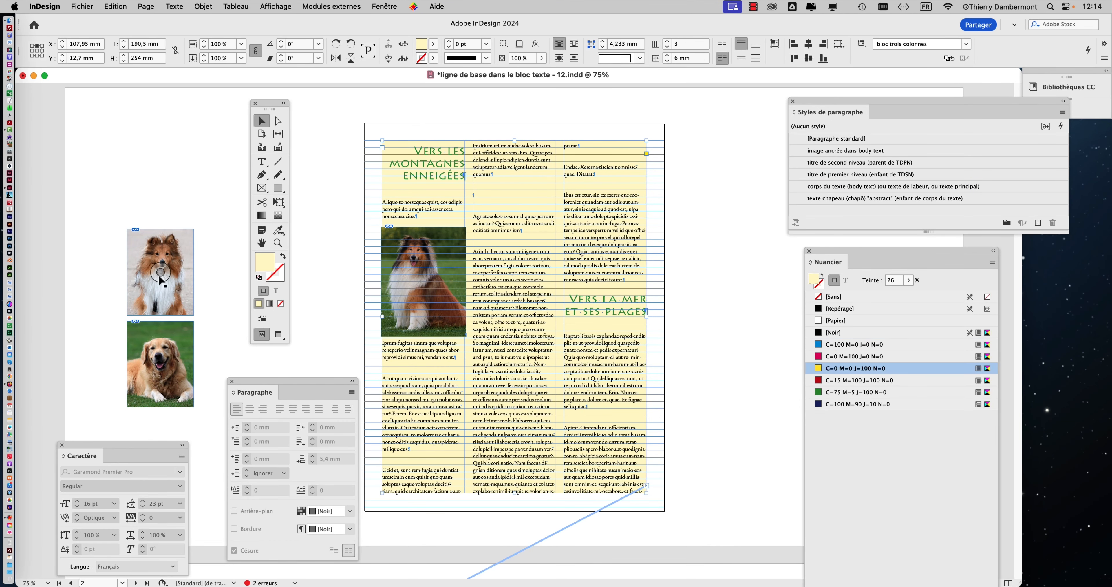
left_click(142, 253)
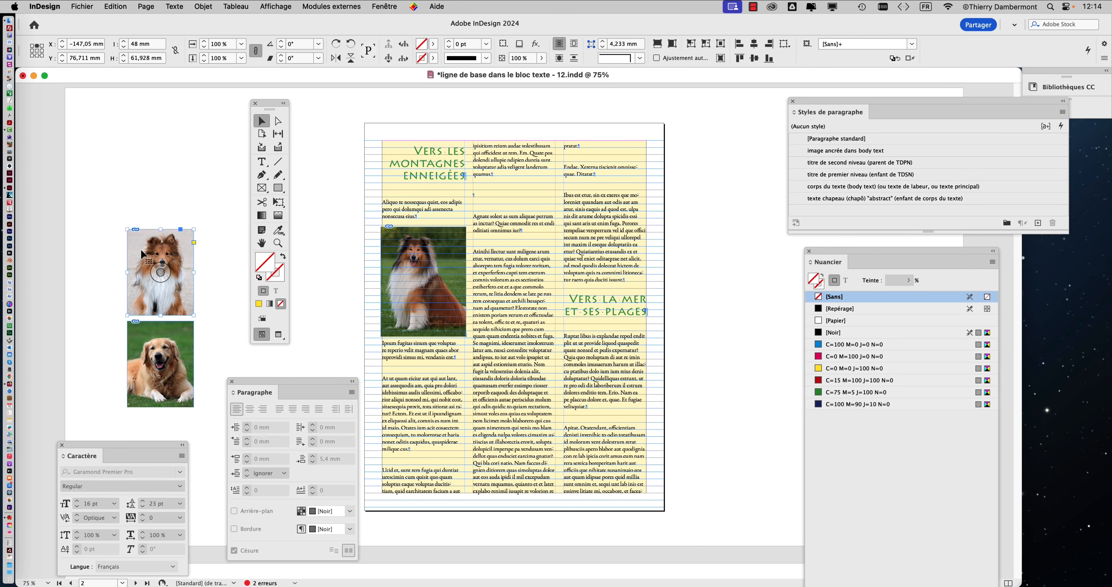
key("Delete")
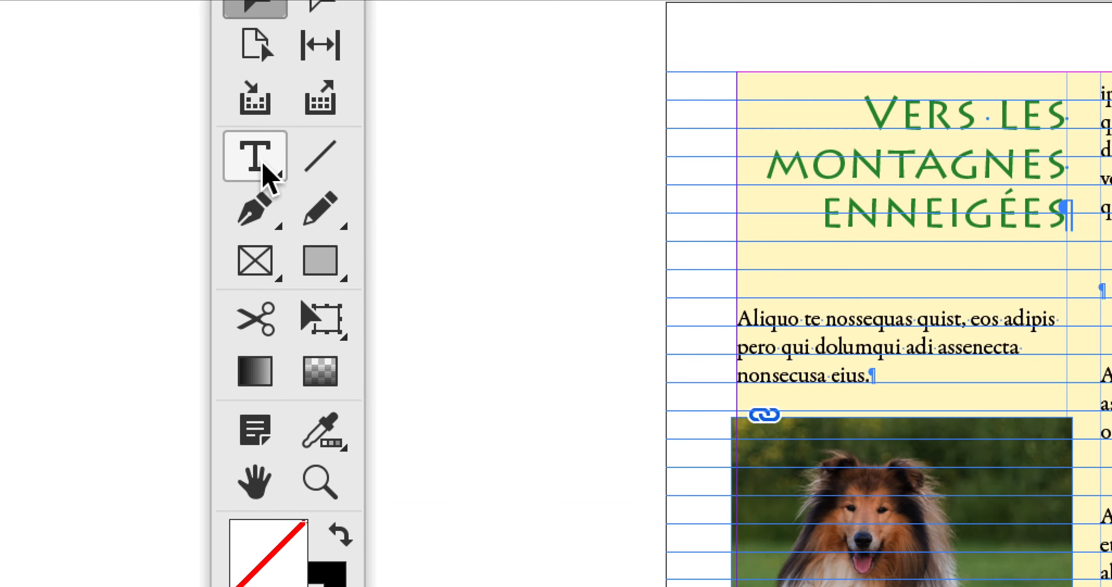
left_click(263, 164)
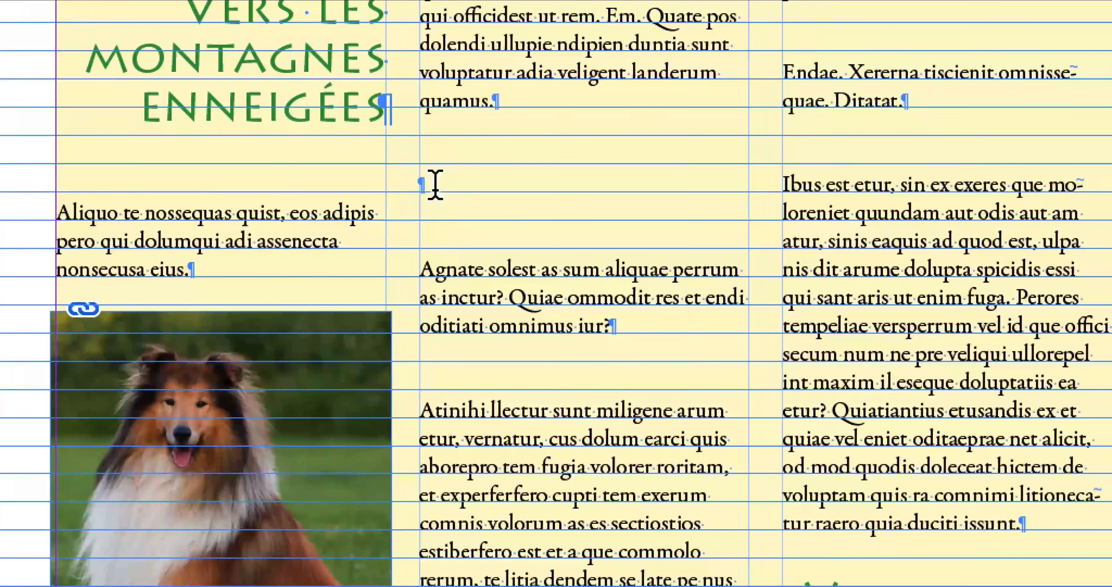
left_click(435, 185)
key("super+v")
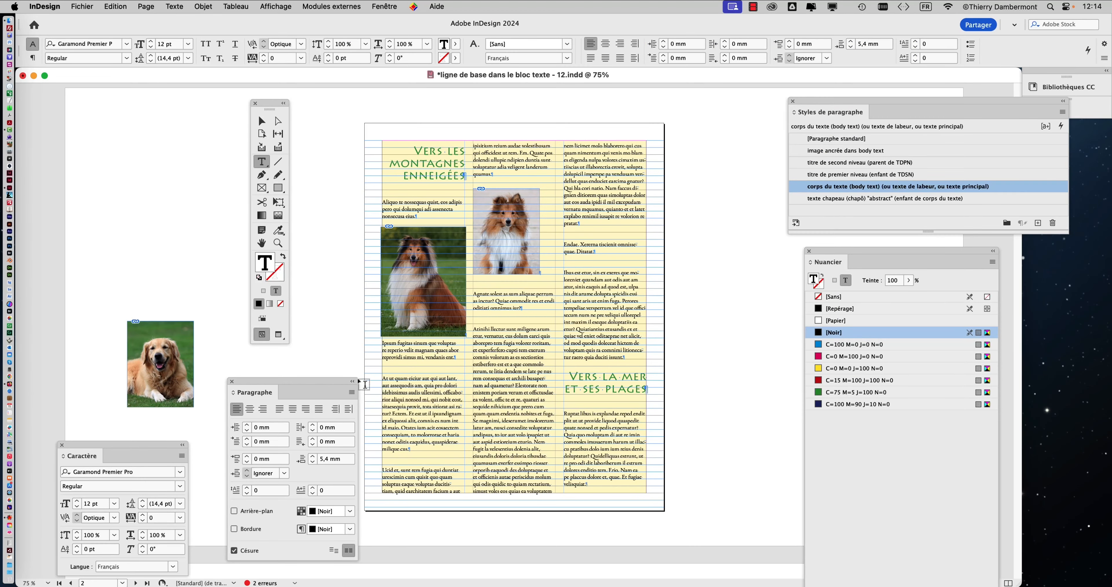
Apply the style "image ancrée dans body text" to the second column's photo and clear the panels from the page.
left_click_drag(328, 382, 734, 309)
left_click_drag(813, 102, 575, 130)
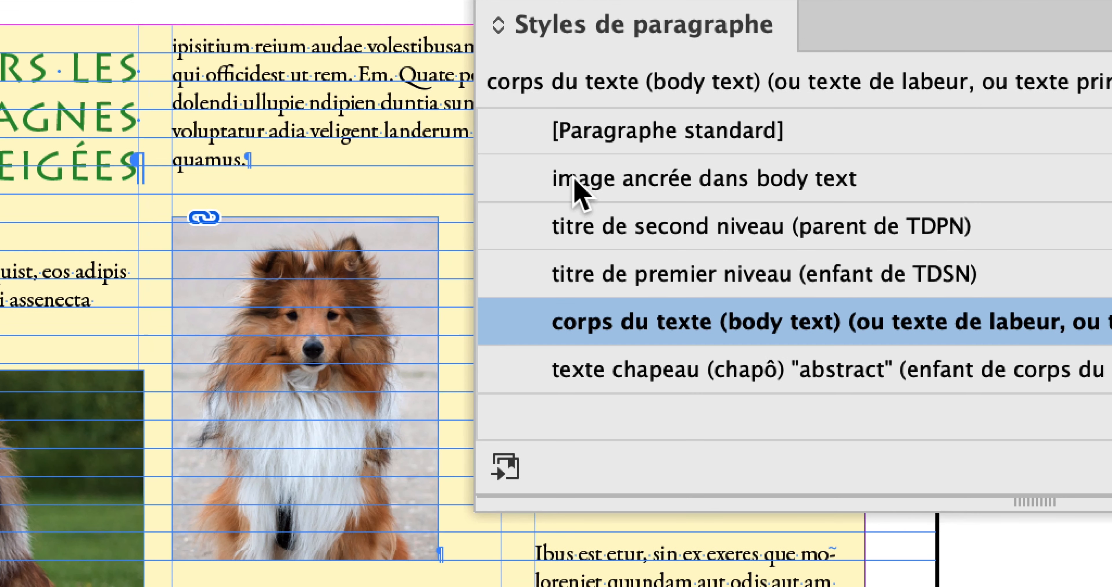
left_click(573, 182)
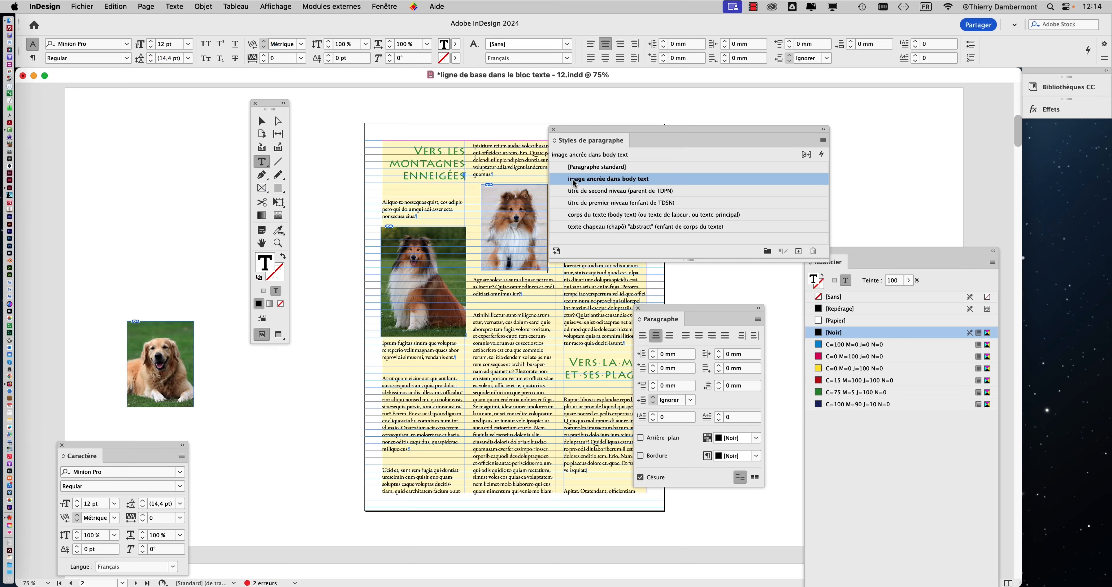
left_click_drag(568, 131, 704, 116)
left_click_drag(678, 309, 763, 307)
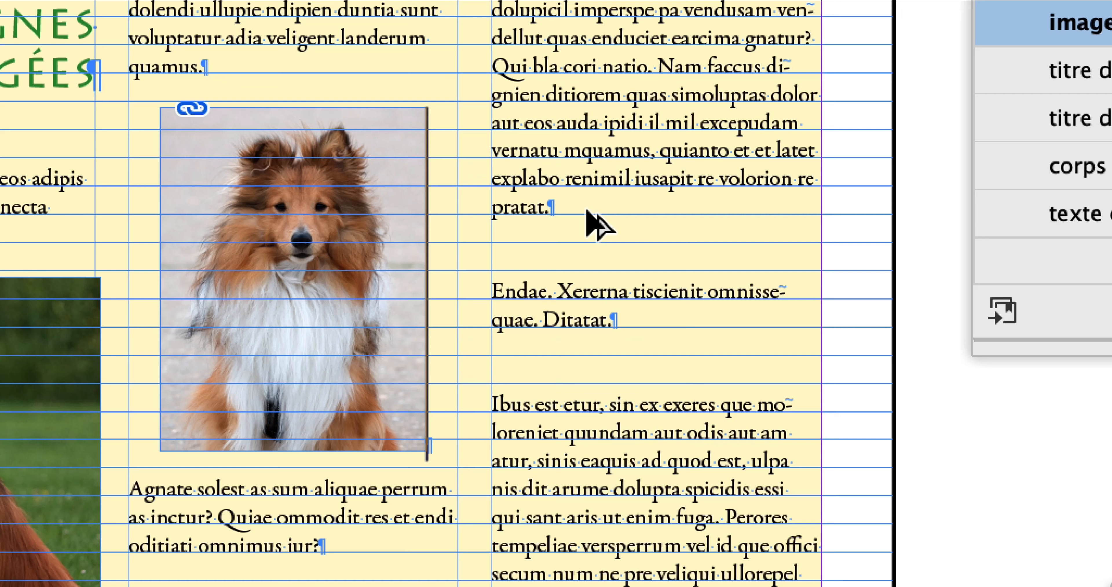
Insert an empty paragraph after "pratat." in the third column and cut the golden retriever photo from the pasteboard.
left_click(588, 209)
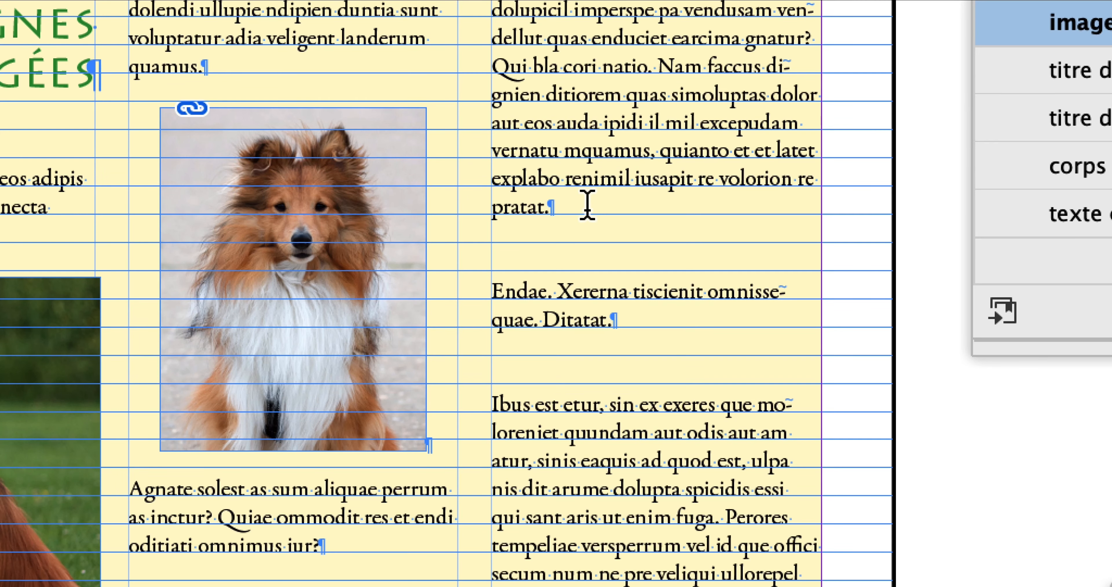
key("Return")
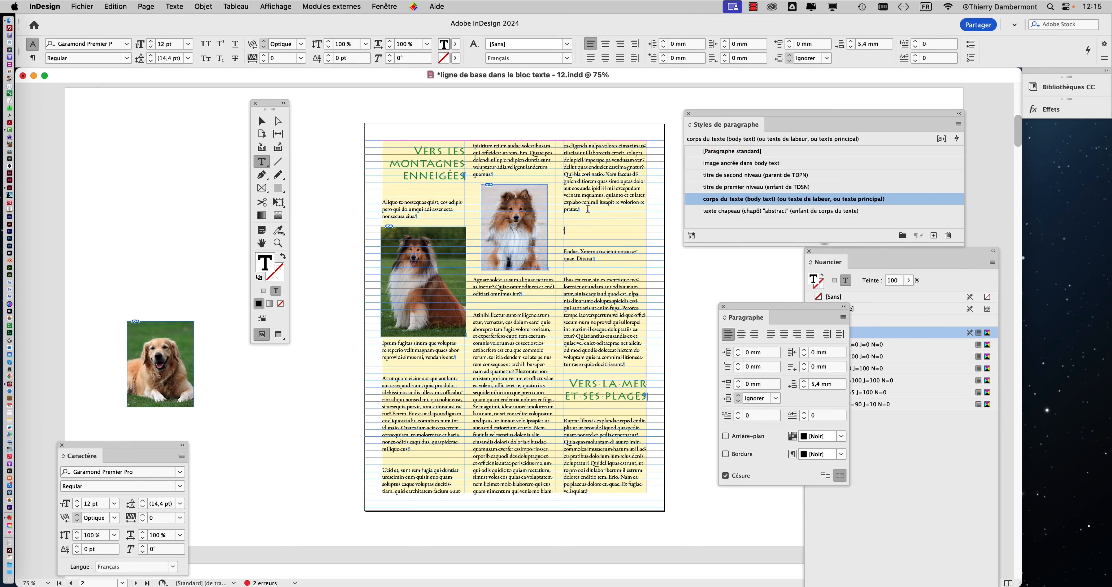
left_click(261, 121)
left_click(171, 342)
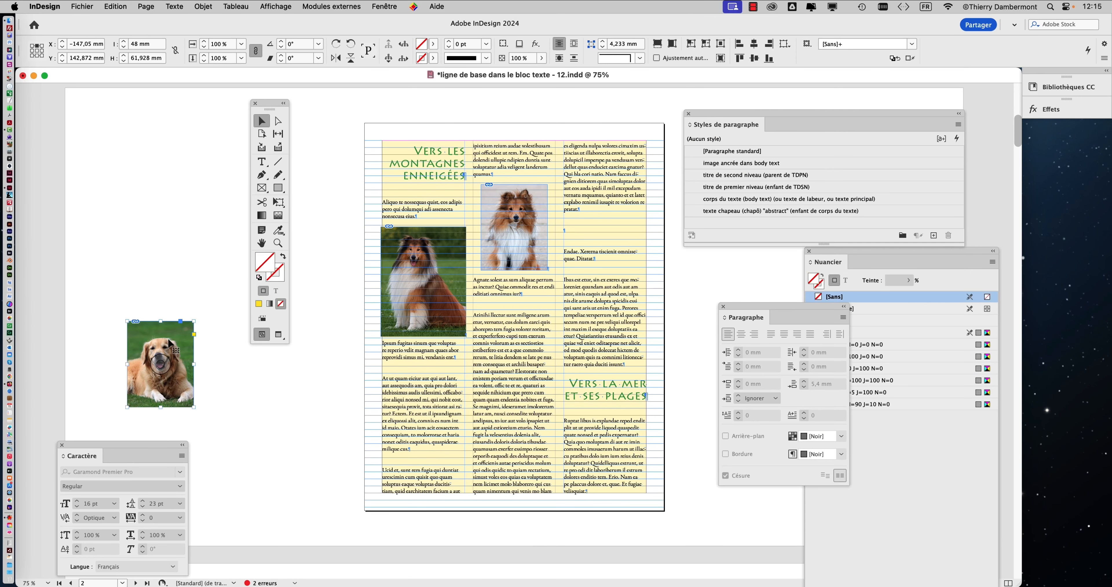
key("super+x")
Paste the golden retriever photo into the third column's empty paragraph and apply the style "image ancrée dans body text".
left_click(261, 162)
left_click(601, 225)
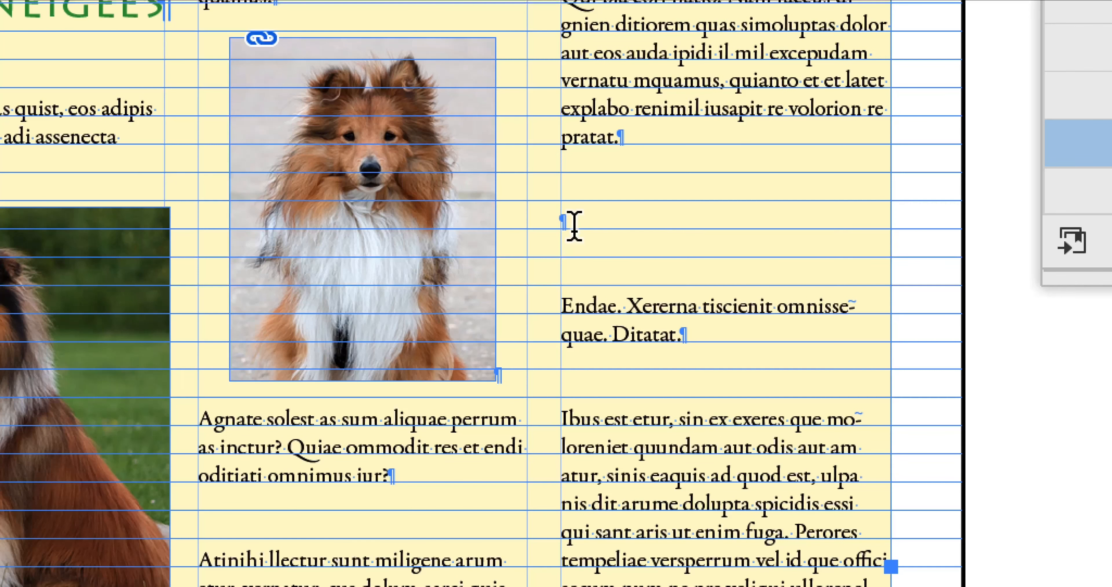
left_click(466, 246)
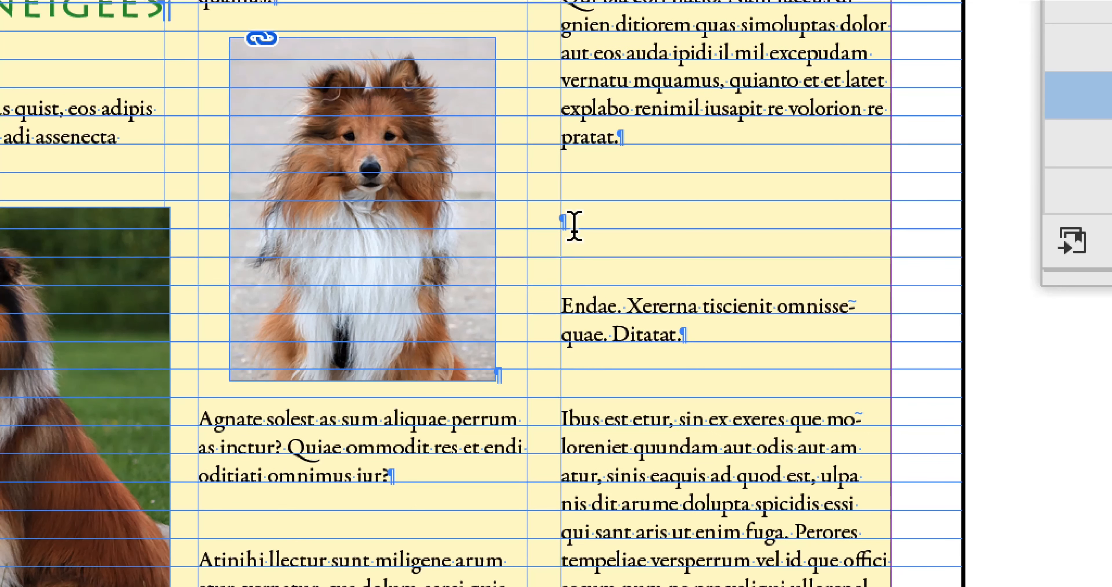
left_click(574, 226)
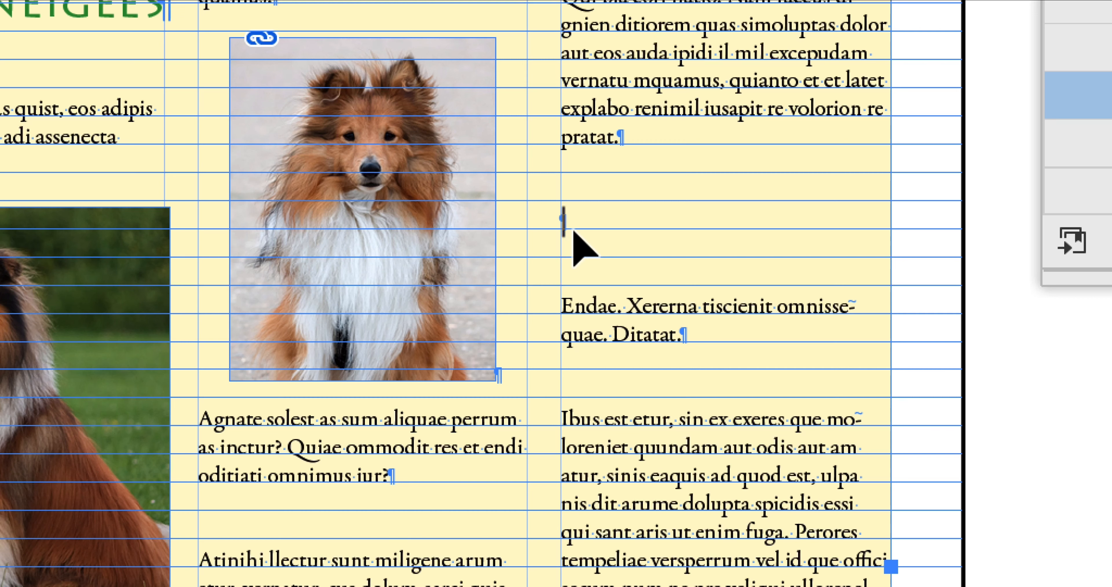
key("super+v")
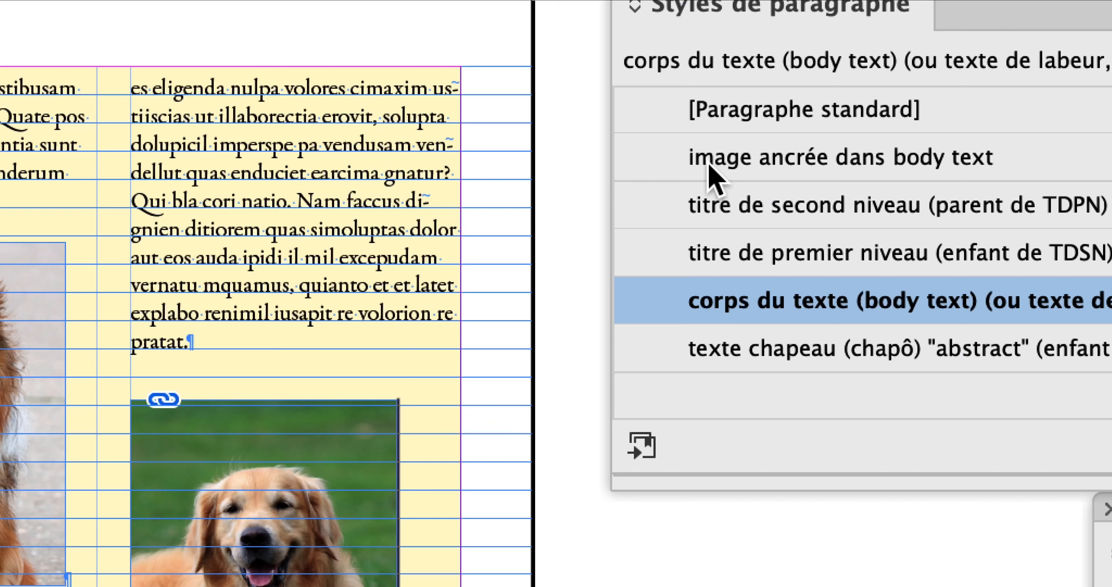
left_click(709, 166)
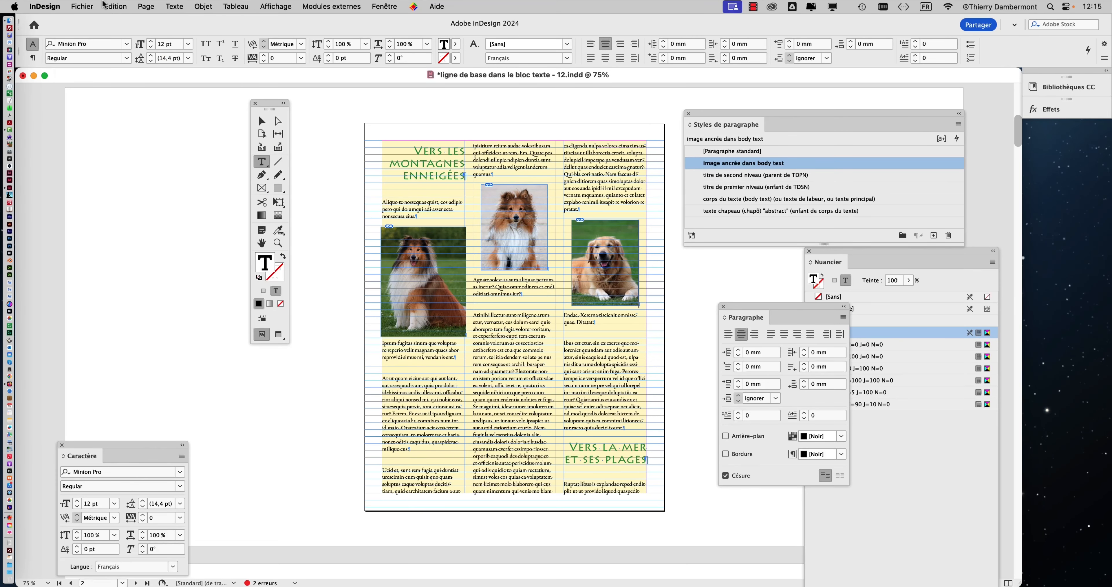
Save the document under the new name "ligne de base dans le bloc texte - 13.indd" in the InDesign folder.
left_click(81, 6)
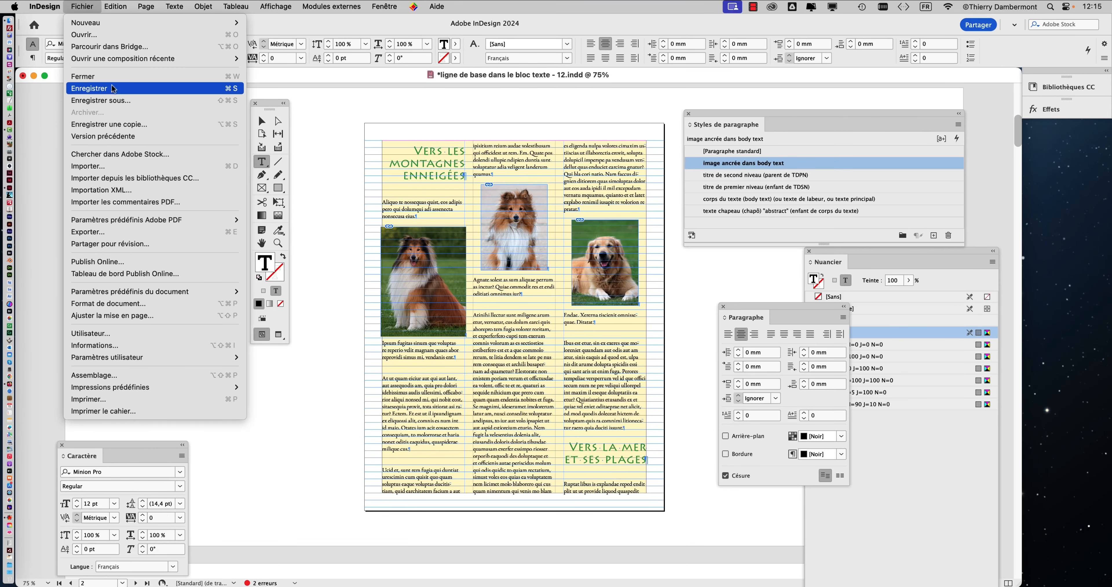
left_click(86, 101)
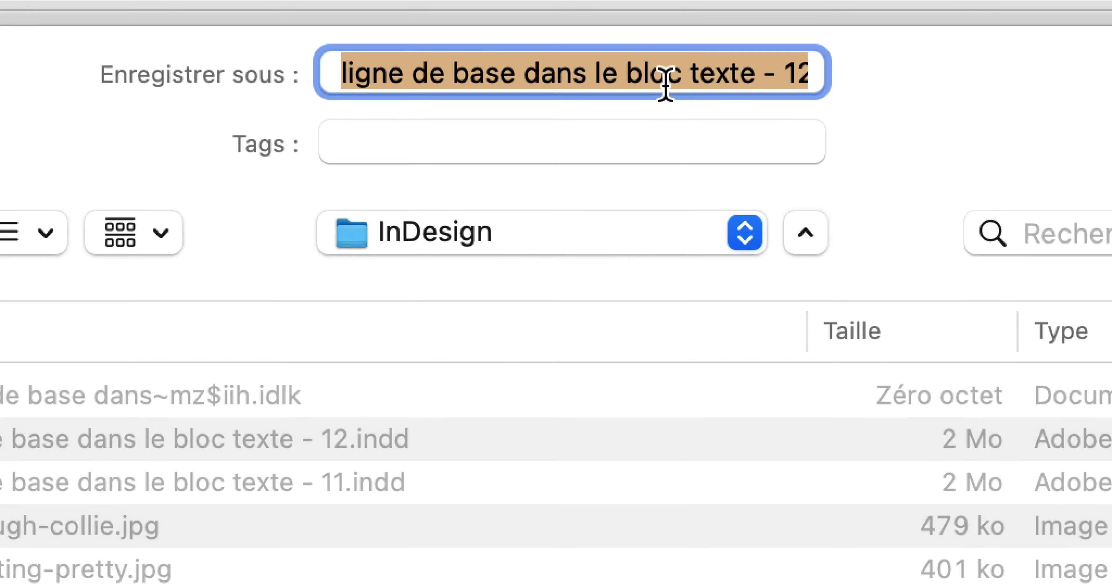
left_click(666, 85)
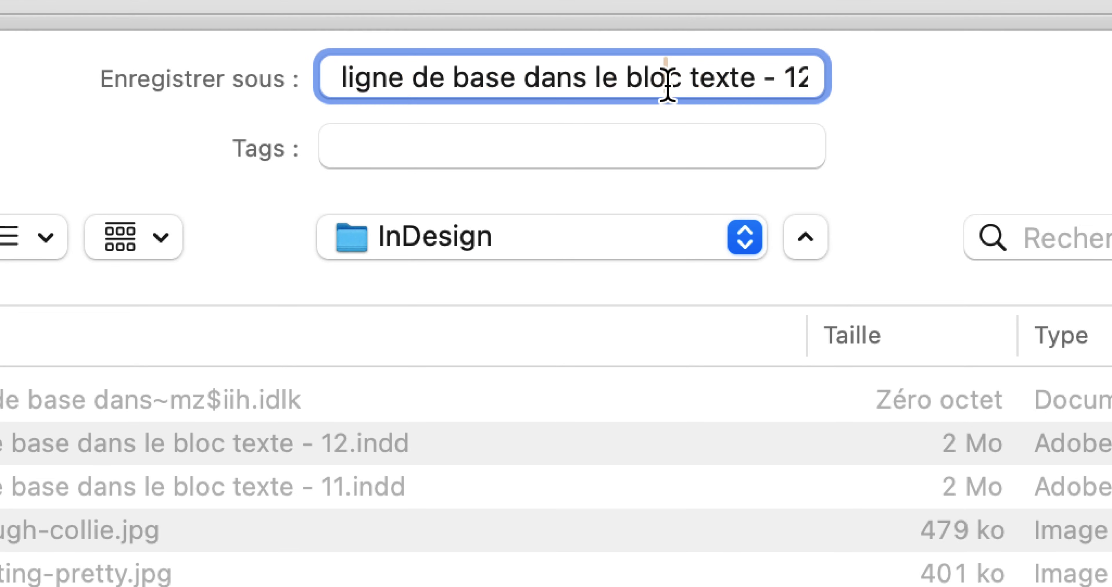
key("Down")
key("Left")
key("Left")
key("Left")
key("Left")
key("Left")
key("shift+Left")
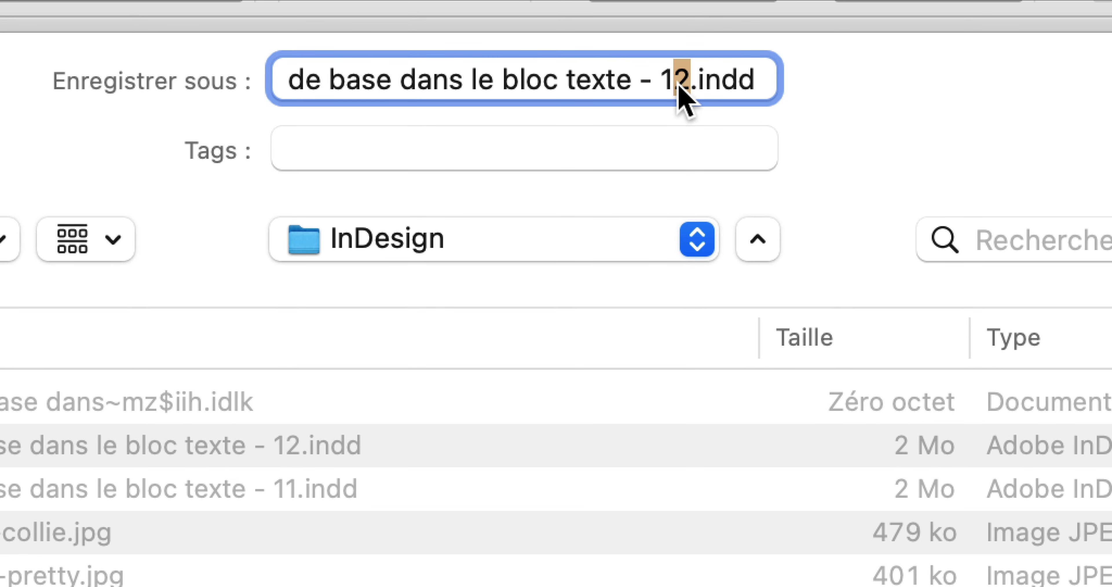
type("3")
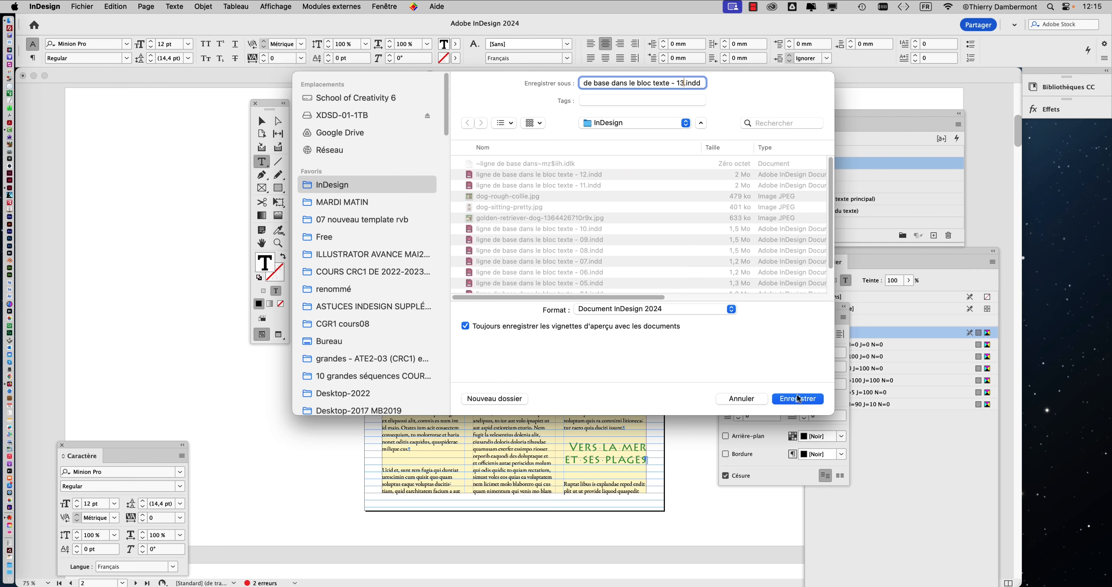
left_click(798, 397)
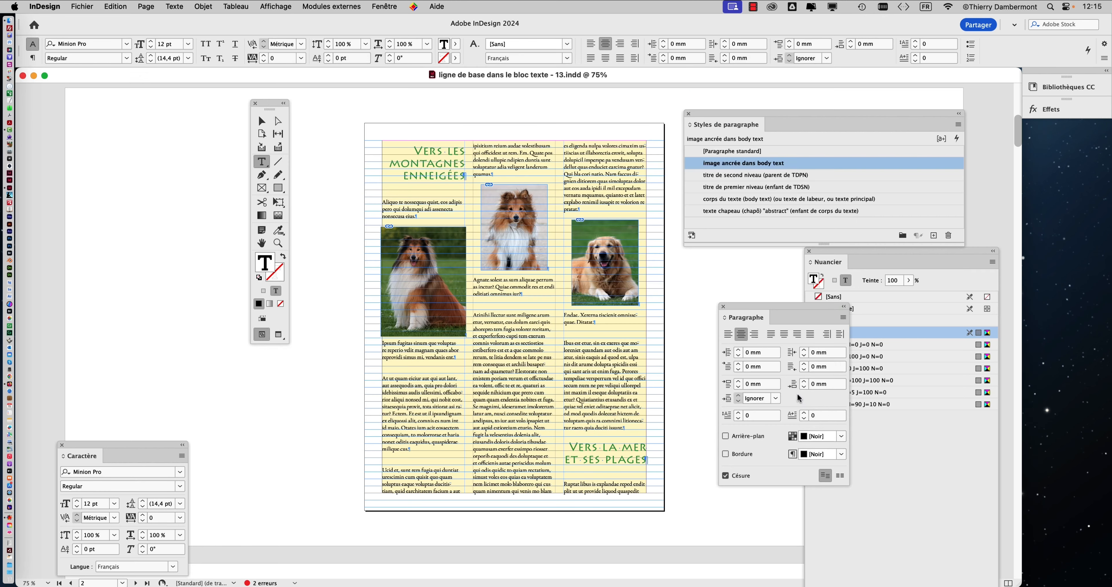
Delete three passages from the second column's "Atinihi" paragraph to bring the anchored golden retriever photo up into that column.
left_click(261, 122)
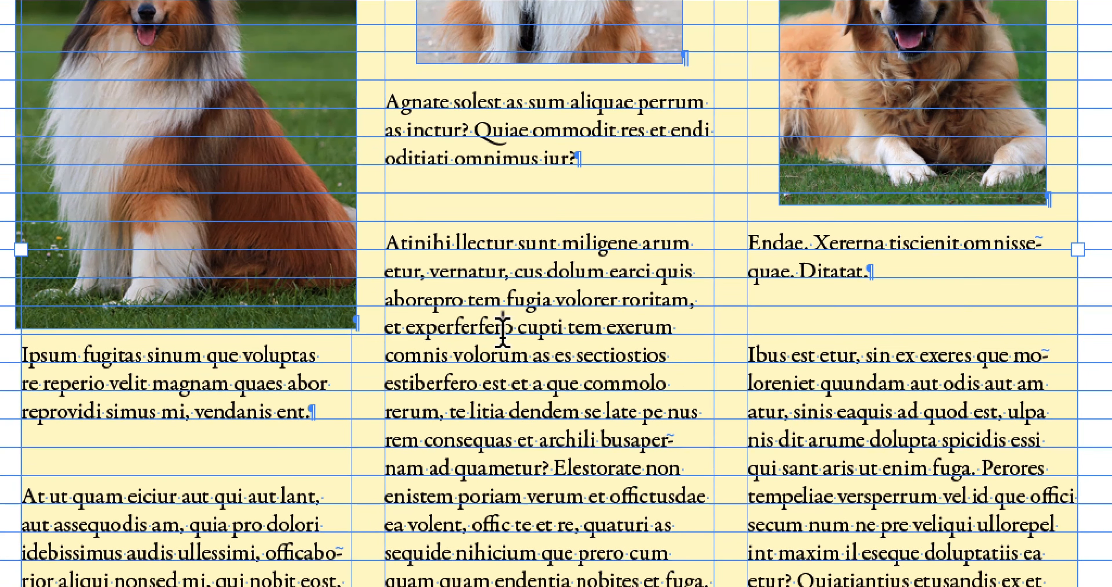
left_click_drag(509, 335, 557, 515)
mouse_move(515, 369)
left_mouse_down()
mouse_move(520, 405)
mouse_move(513, 384)
left_mouse_up()
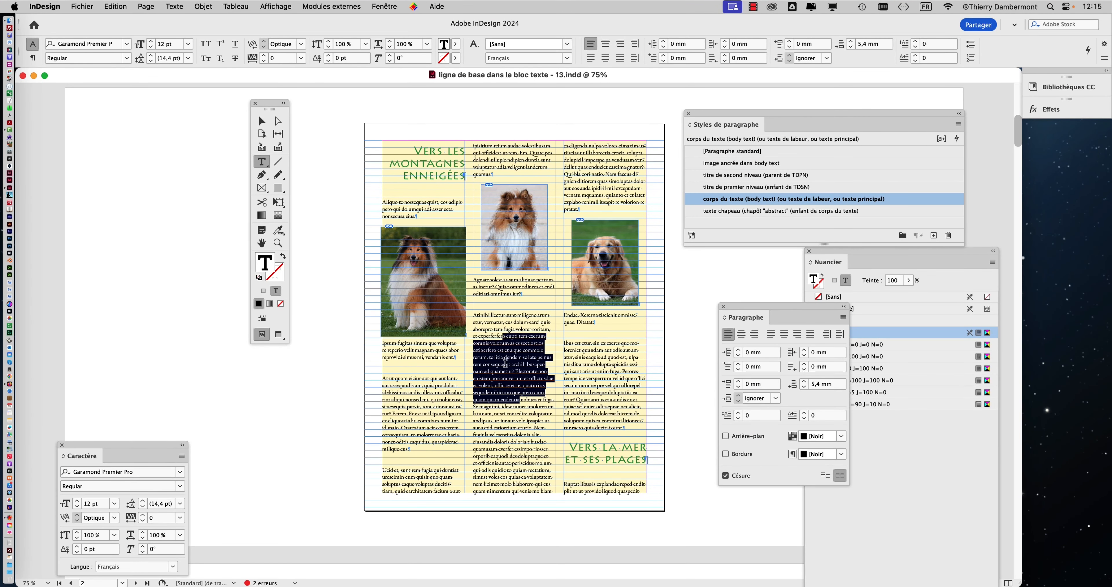
key("BackSpace")
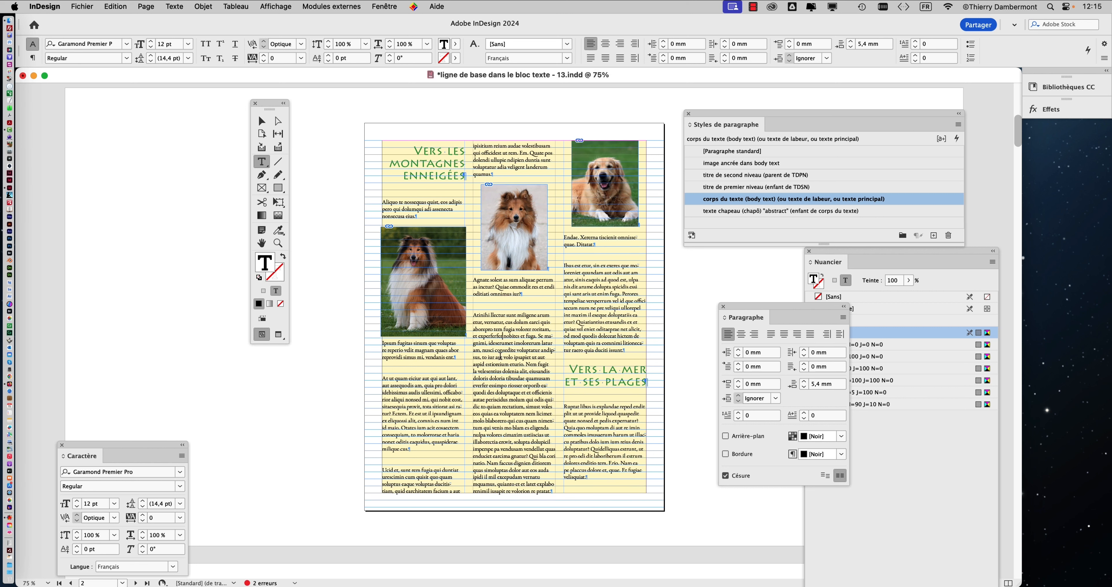
left_click_drag(496, 336, 515, 400)
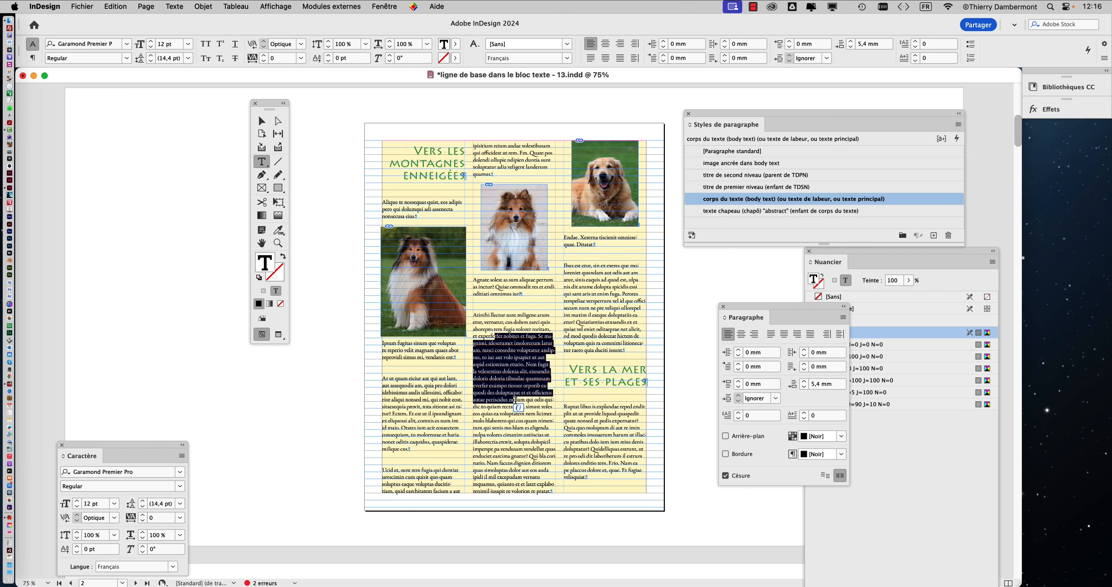
key("BackSpace")
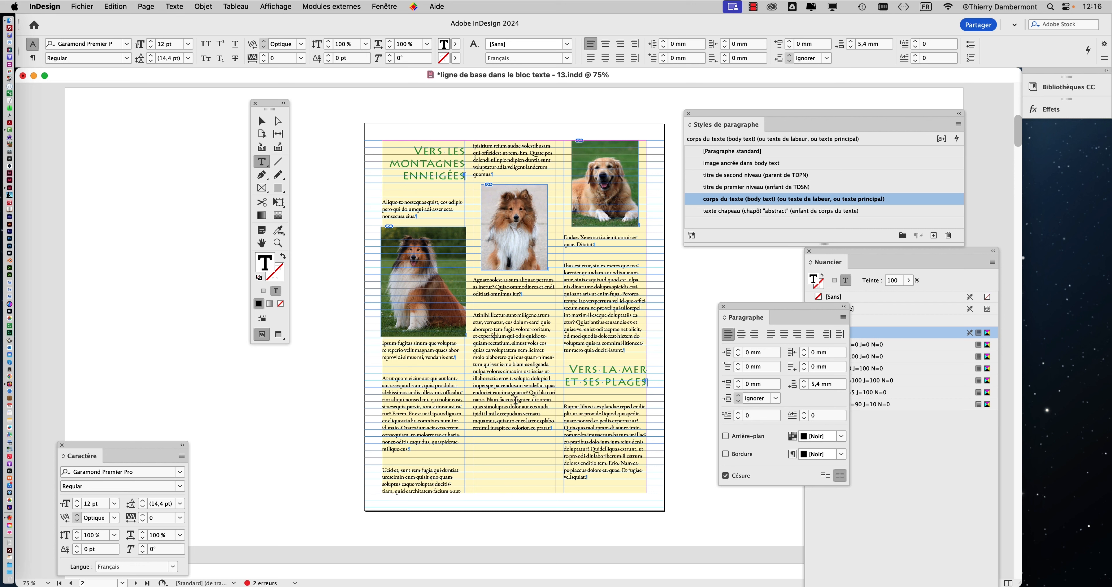
left_click_drag(503, 368, 516, 406)
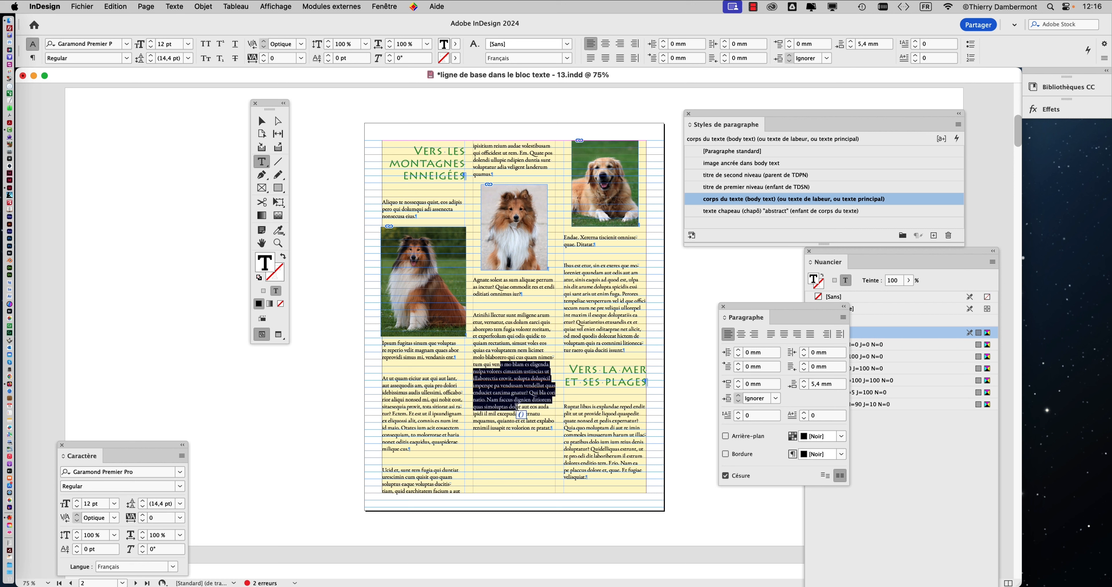
key("BackSpace")
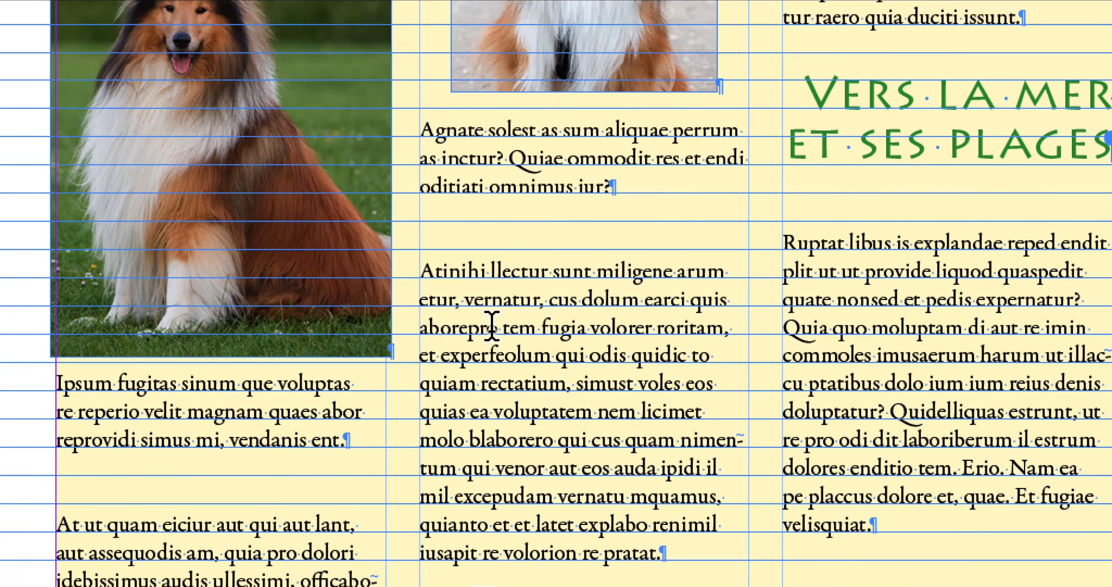
Move the tools panel clear of the page enlarged to 100% and deselect the text with the Selection tool.
left_click_drag(493, 329, 559, 458)
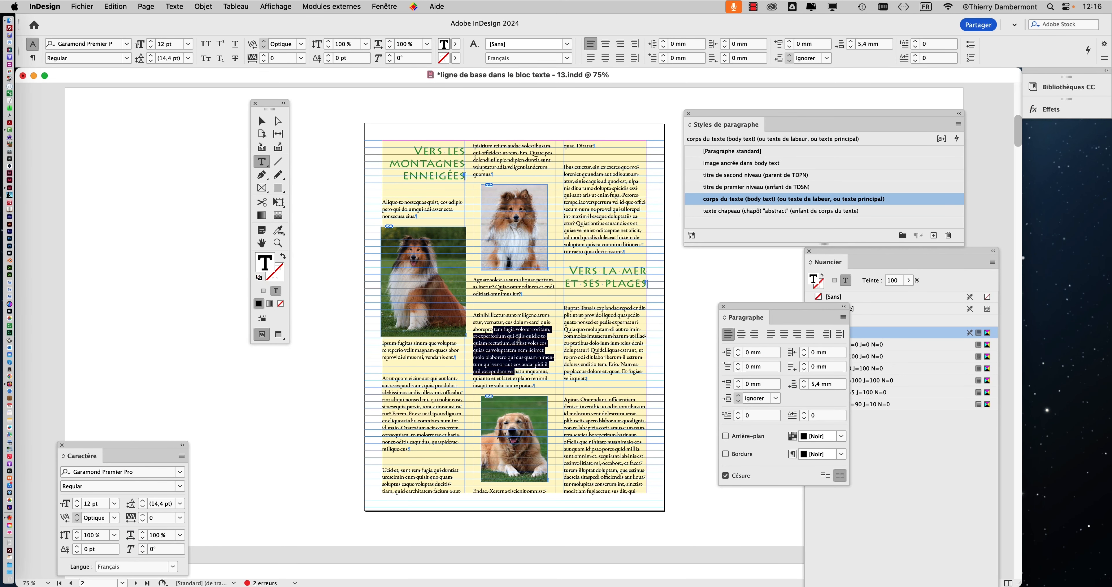
key("super+equal")
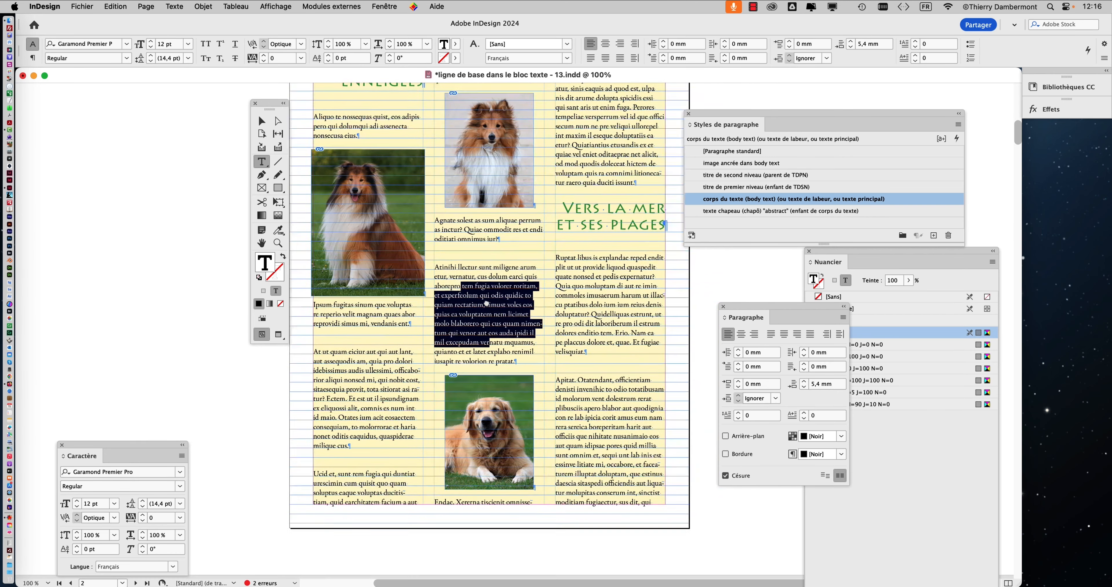
left_click_drag(270, 109, 211, 102)
left_click(202, 116)
left_click(259, 178)
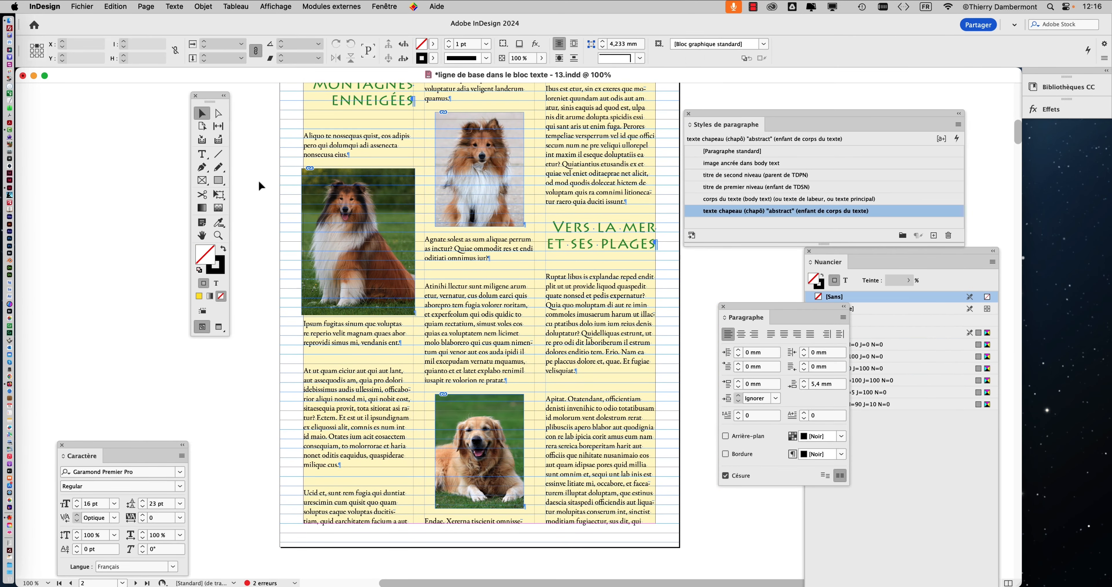
Save the document under the new name "ligne de base dans le bloc texte - 14.indd" in the InDesign folder.
left_click(81, 6)
left_click(116, 105)
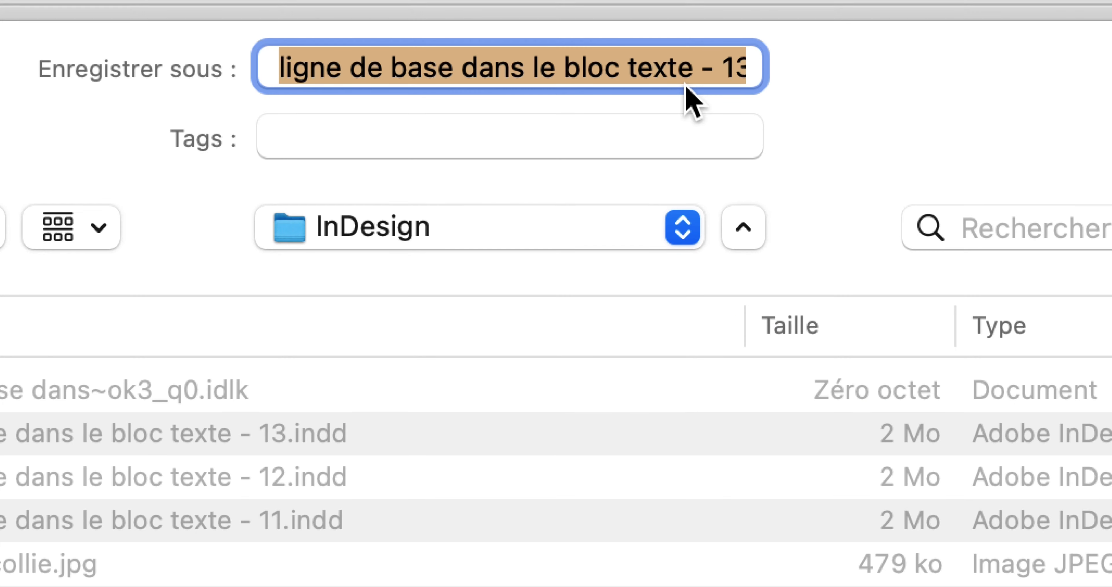
left_click_drag(729, 88, 639, 90)
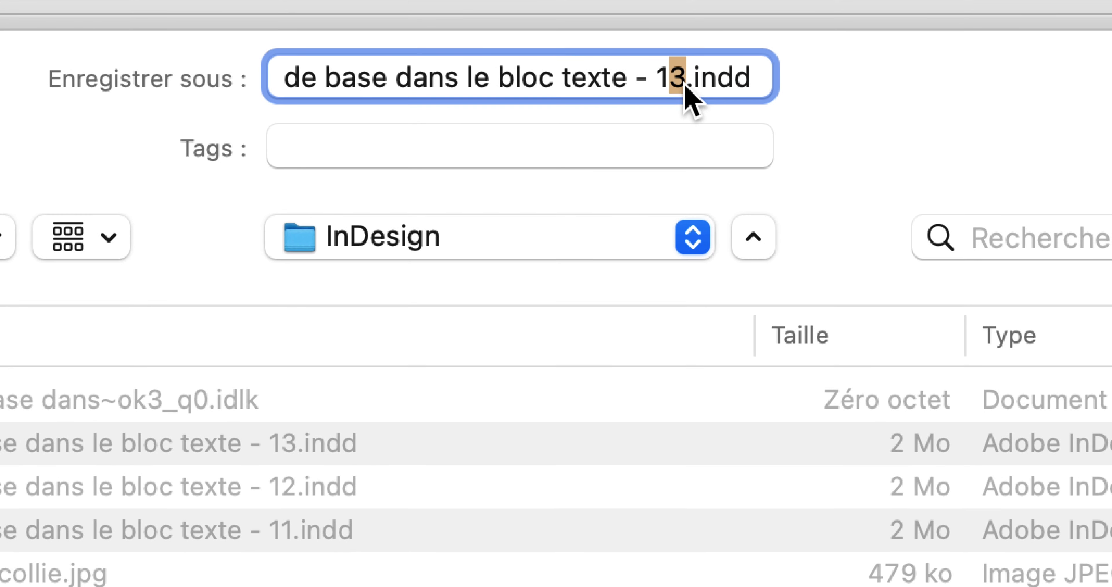
type("4")
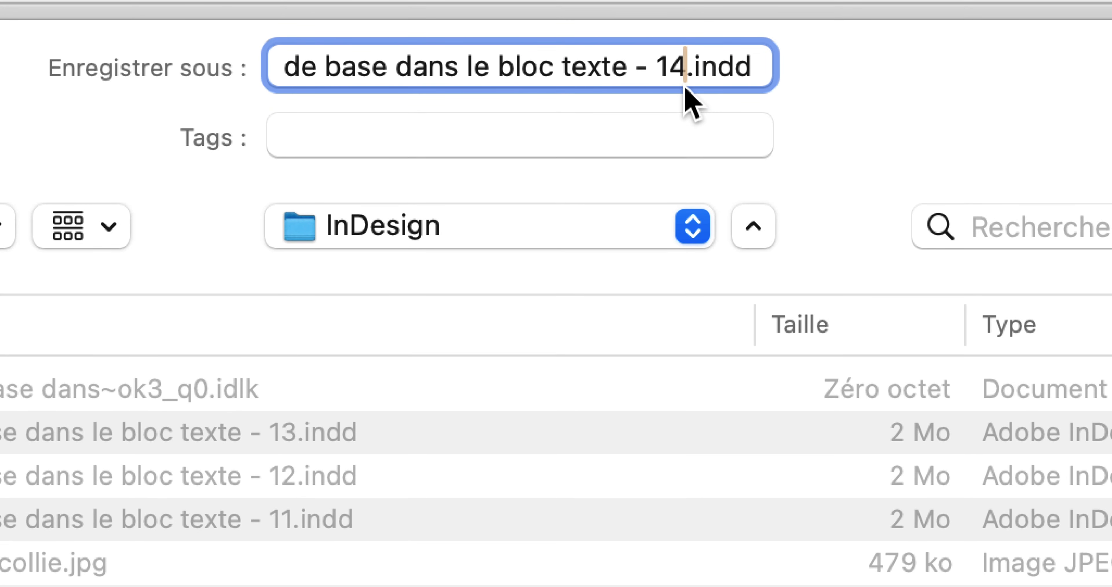